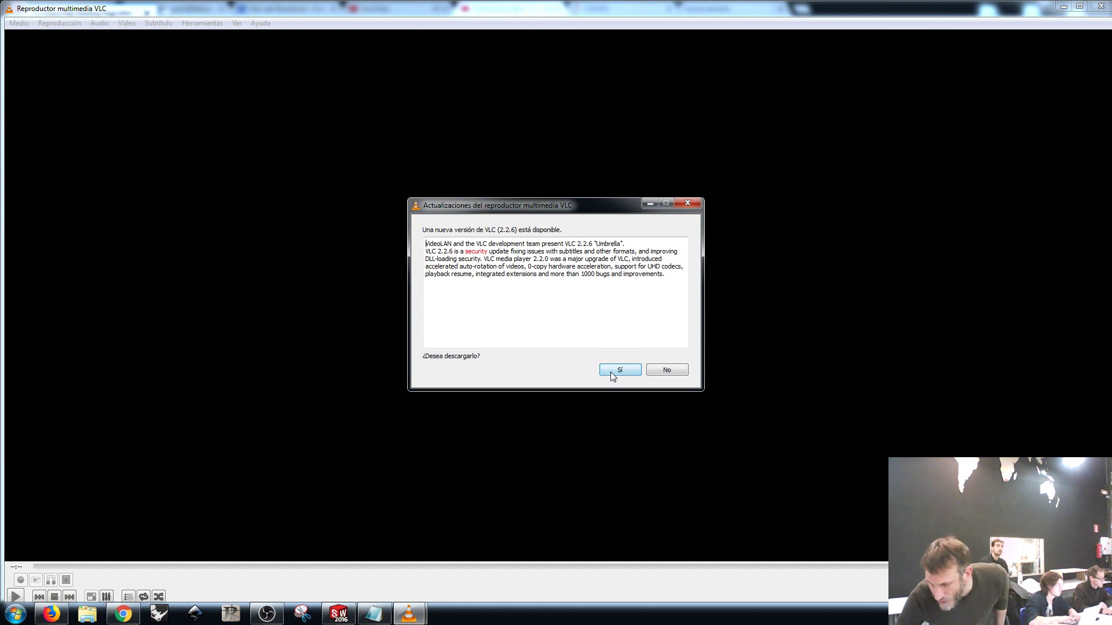
- Decline the VLC update and open a capture device with the capture mode set to Escritorio
left_click(656, 371)
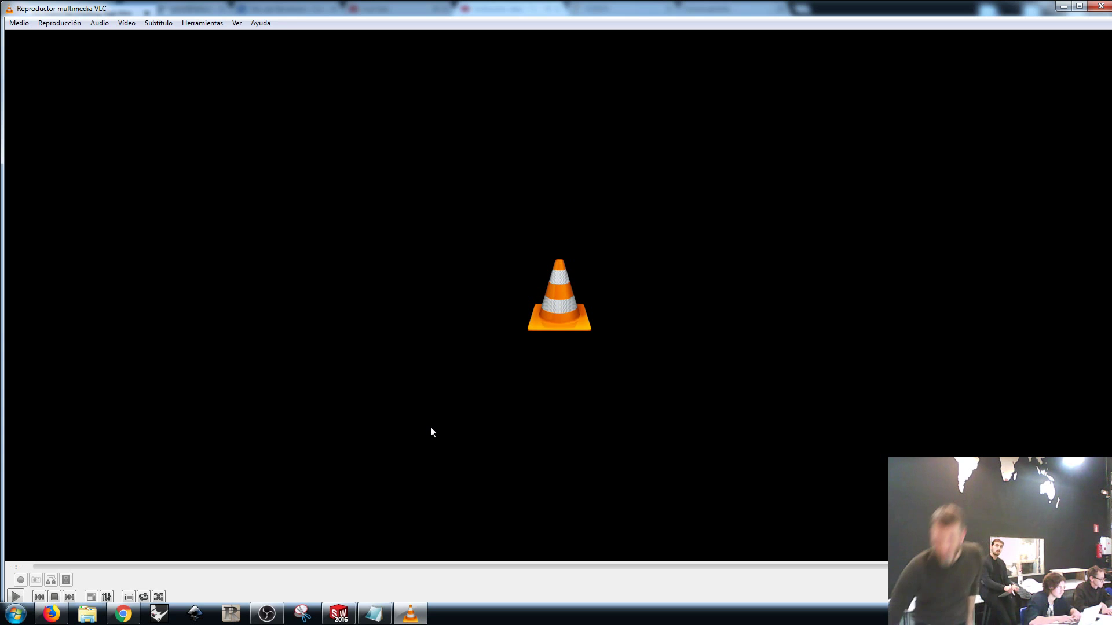
left_click(18, 22)
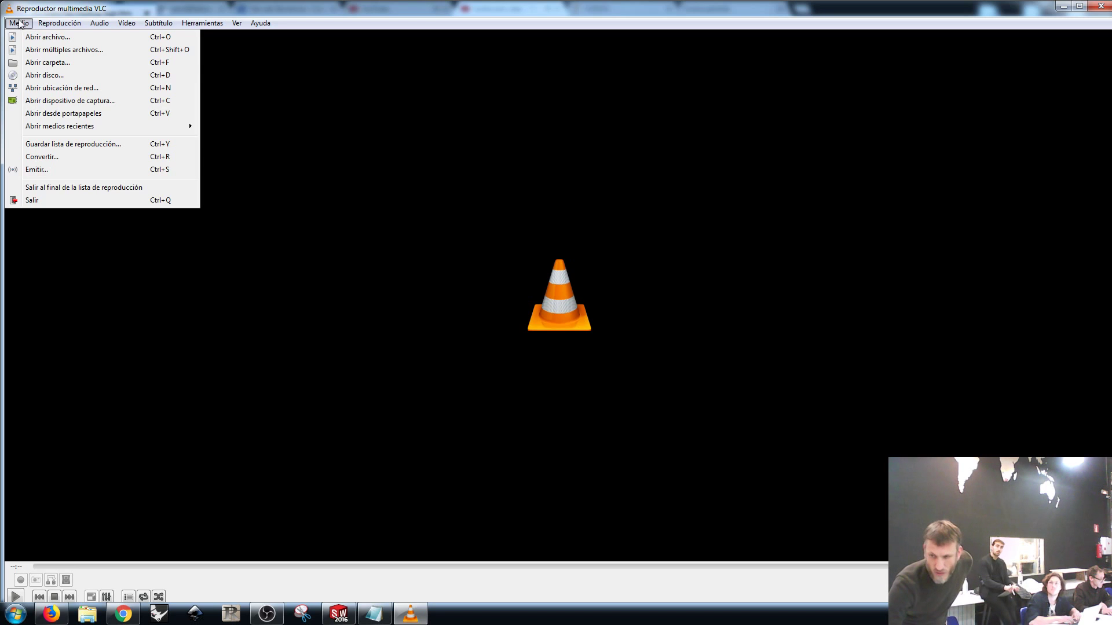
left_click(123, 102)
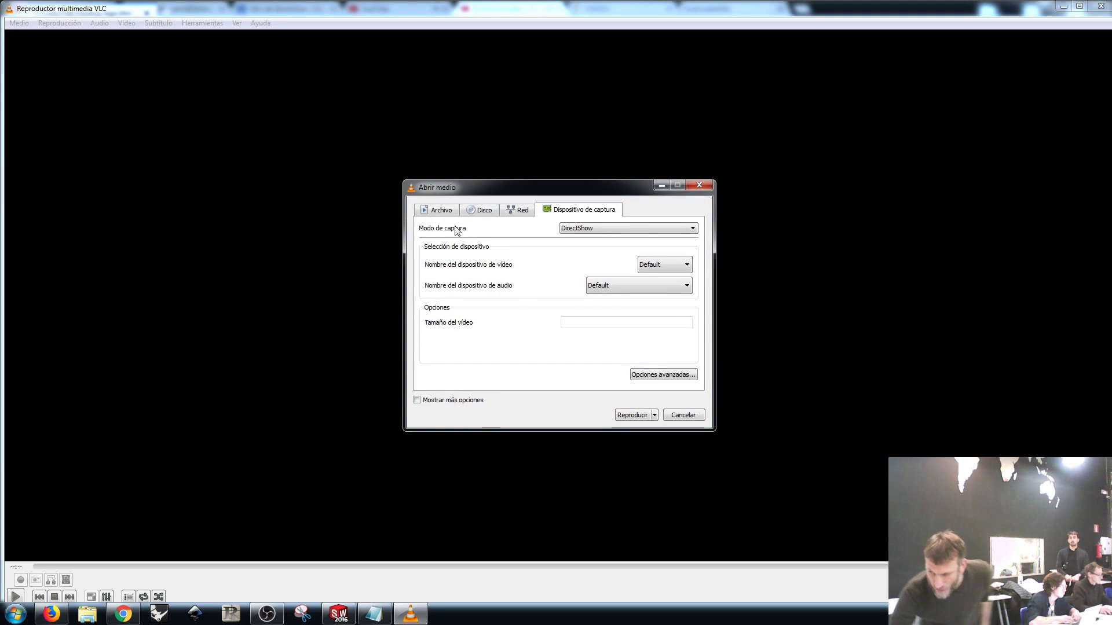
left_click(599, 229)
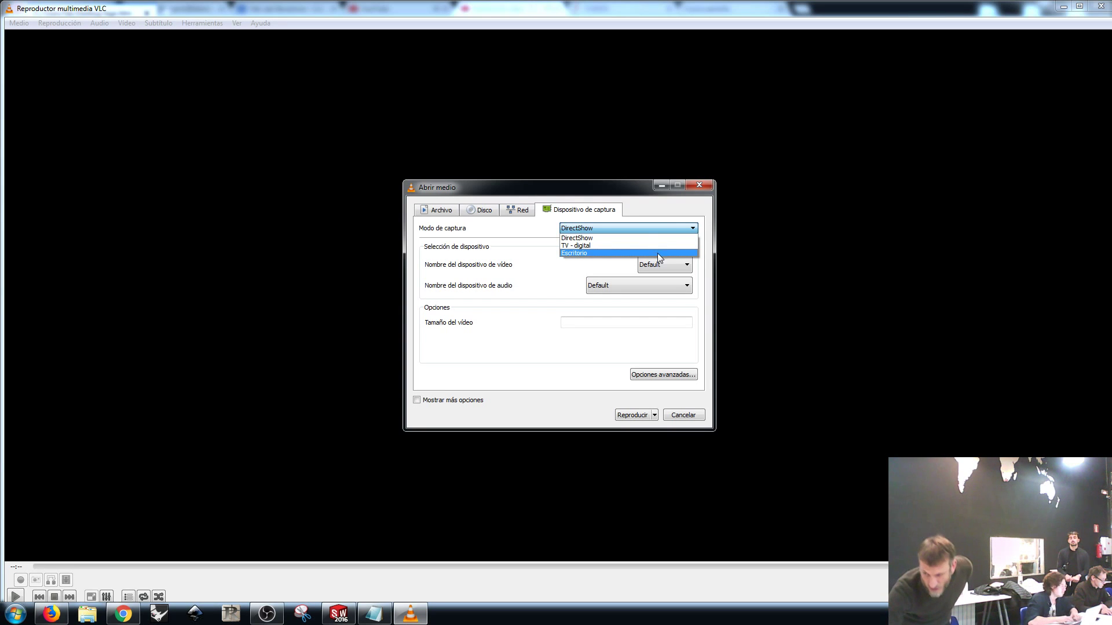
left_click(639, 252)
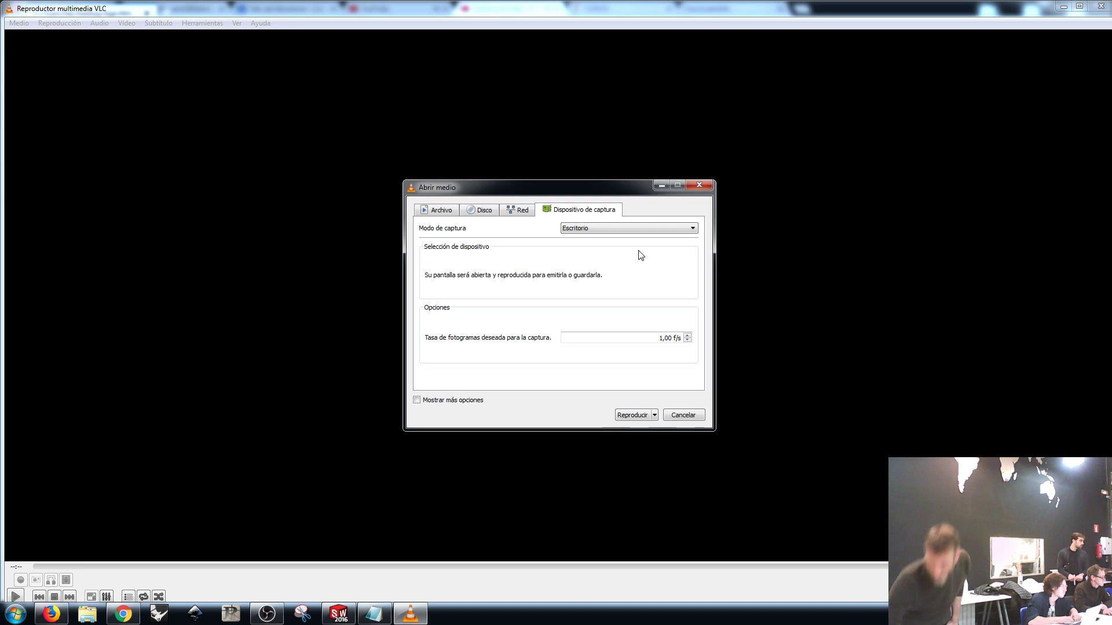
- Set the desired capture frame rate for the desktop capture to 30 f/s
left_click(594, 337)
left_click_drag(663, 337, 641, 336)
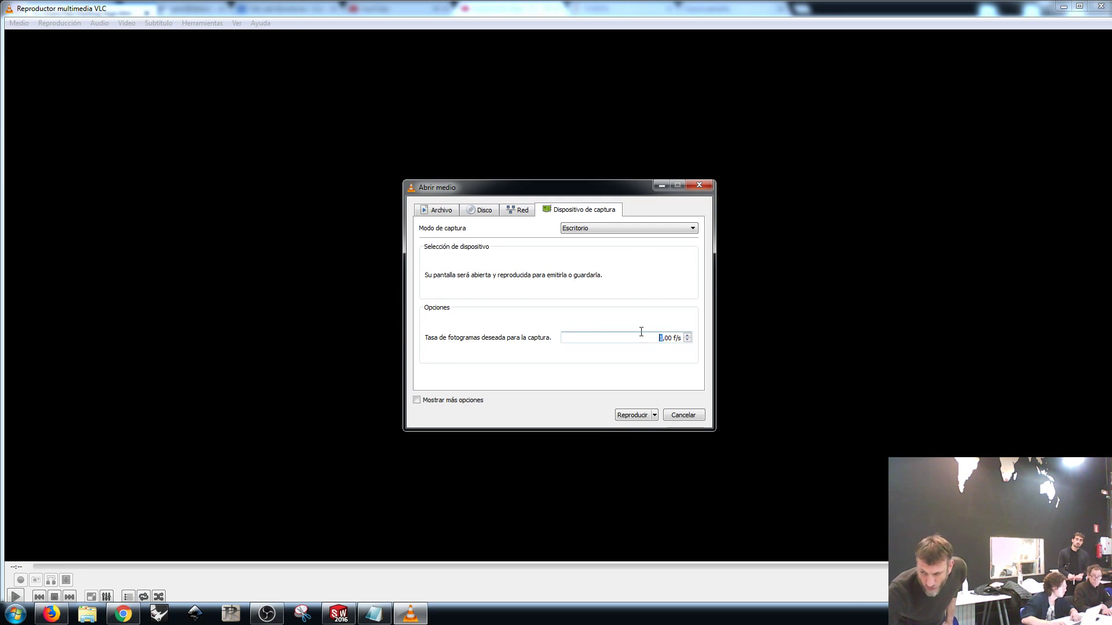
type("30")
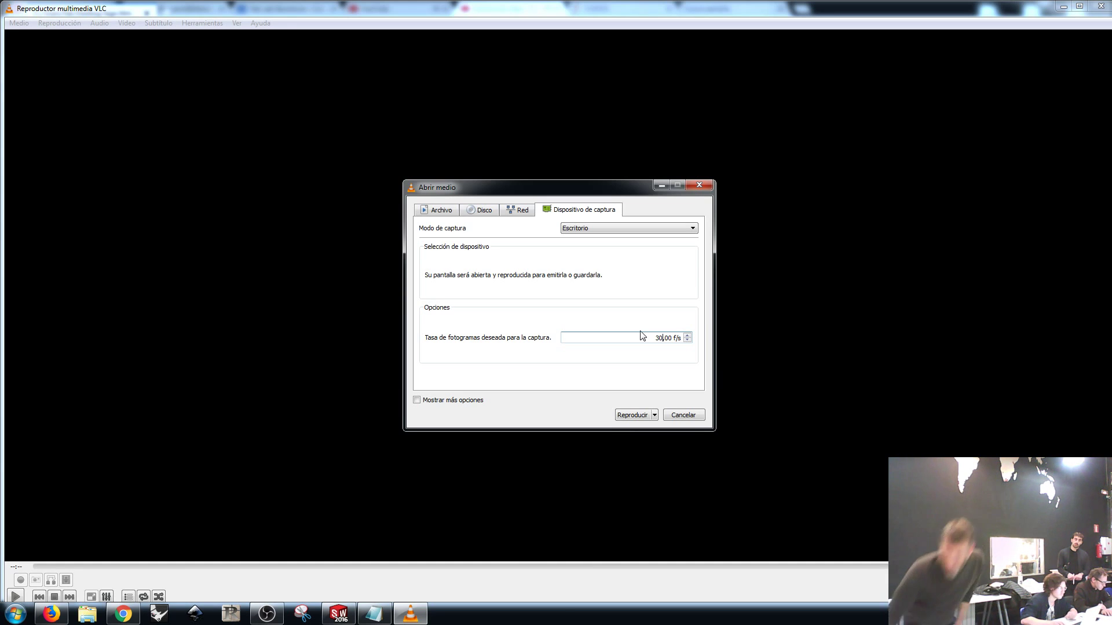
- Open the Convertir settings for the desktop capture, browse for a destination file, and cancel the conversion
left_click(655, 416)
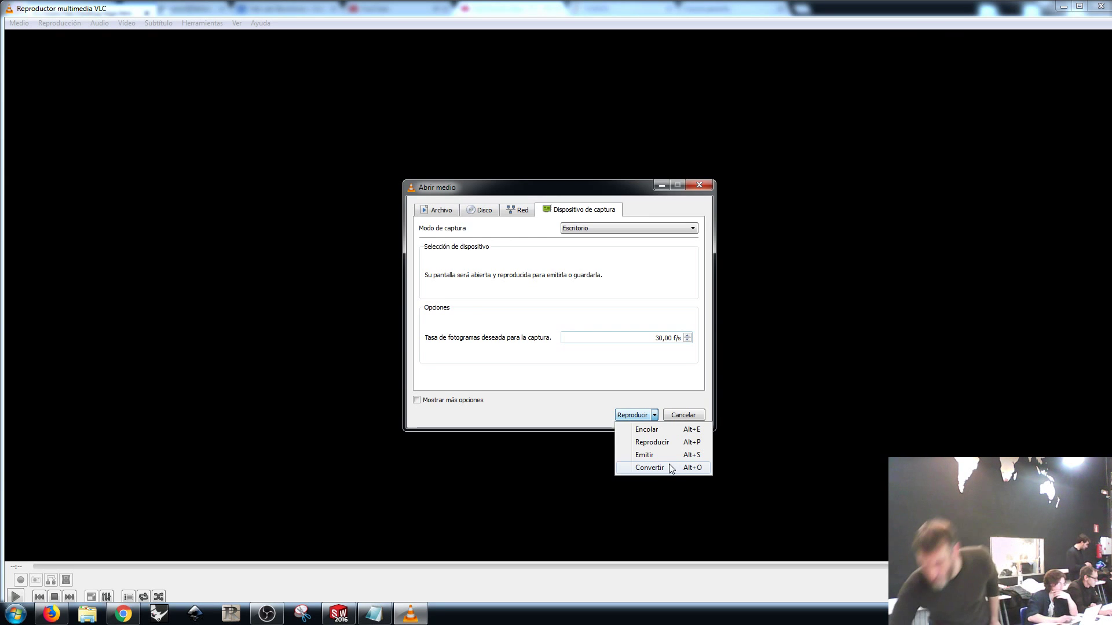
left_click(669, 466)
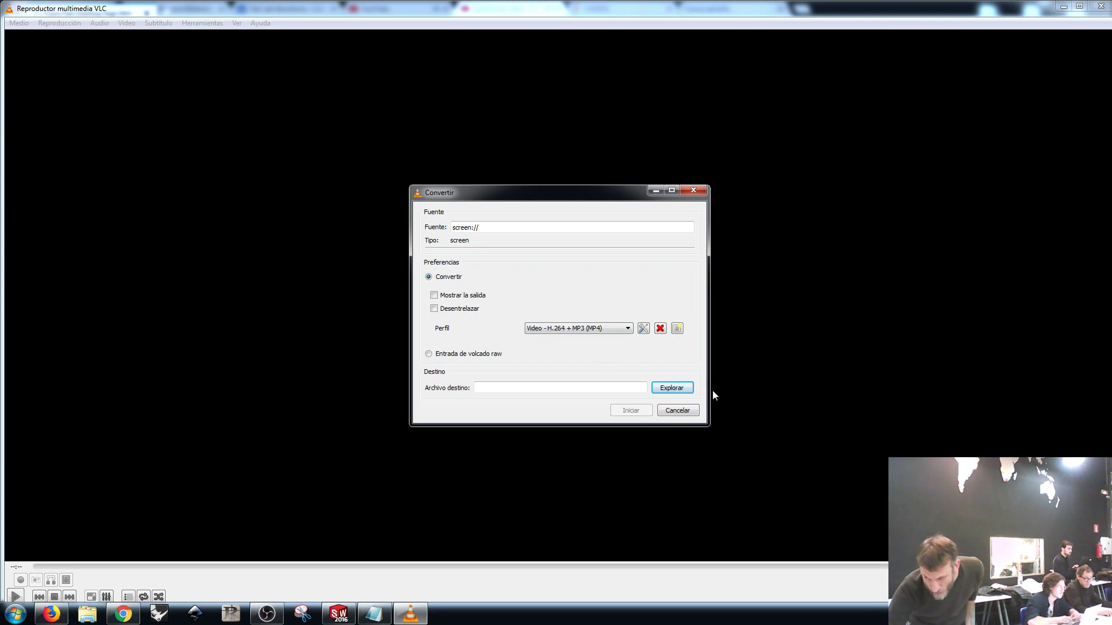
left_click(673, 390)
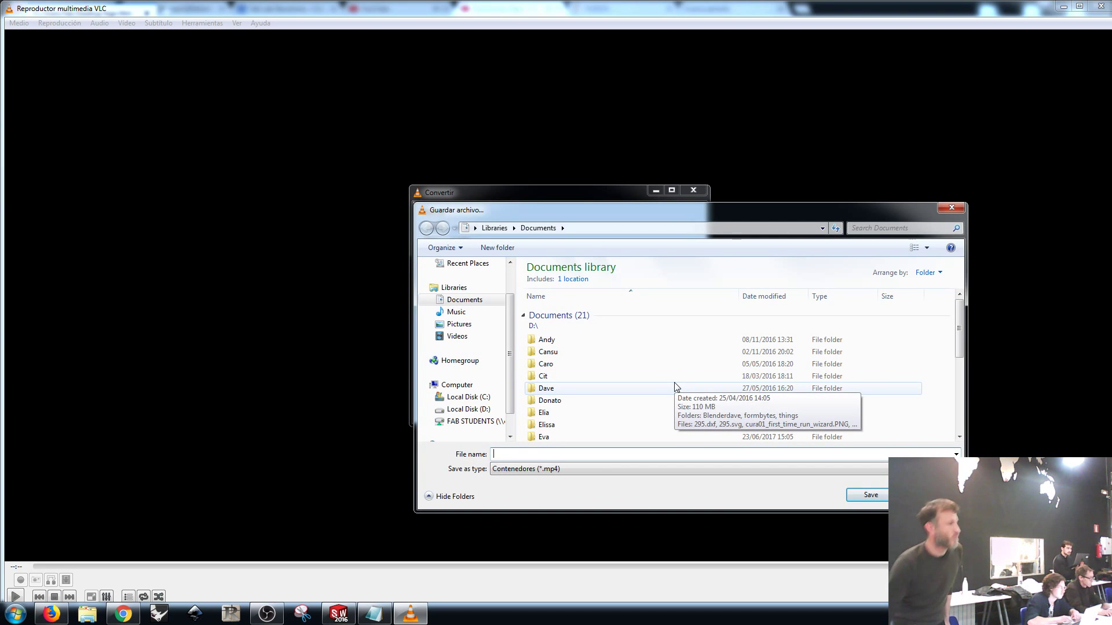
left_click(922, 495)
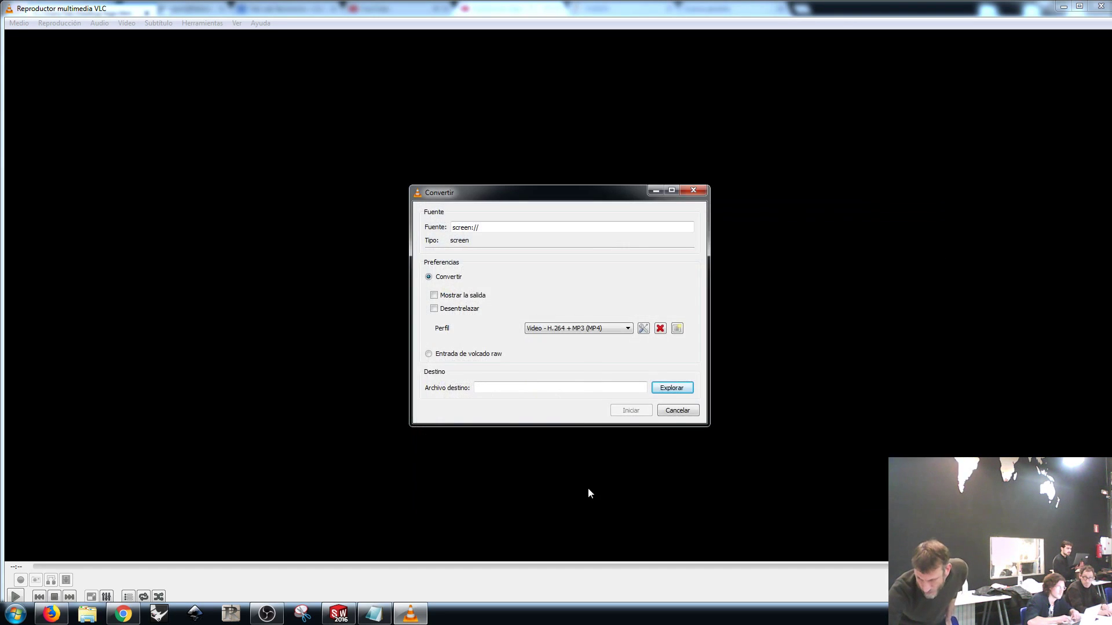
left_click(677, 410)
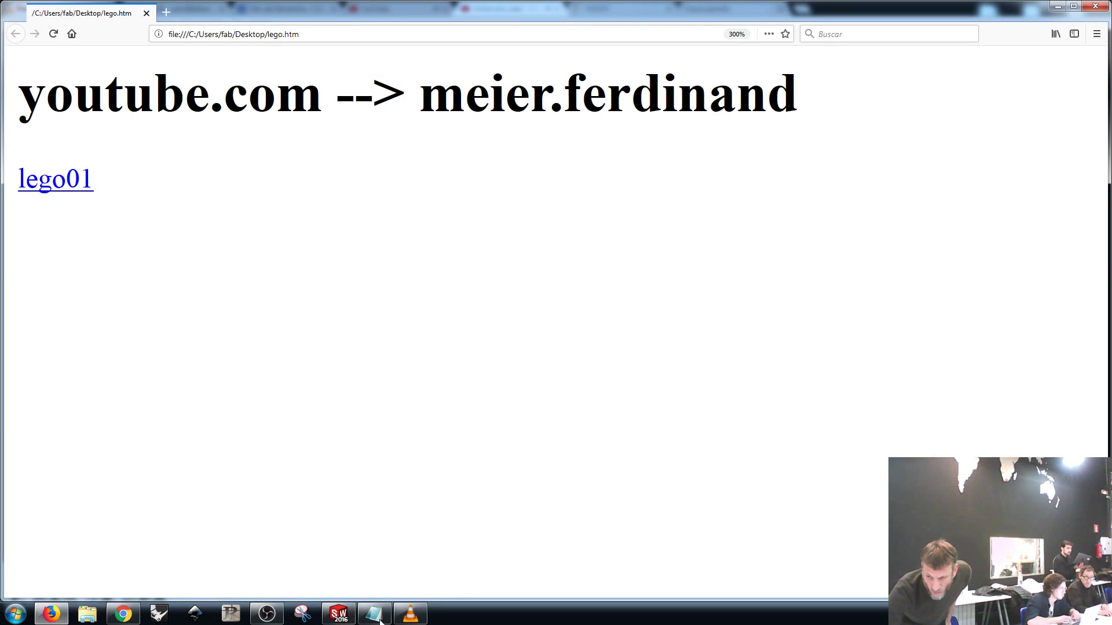
- Return to VLC, examine the recording folder setting in the Entrada / Códecs preferences, and close them without saving
left_click(410, 614)
left_click(207, 24)
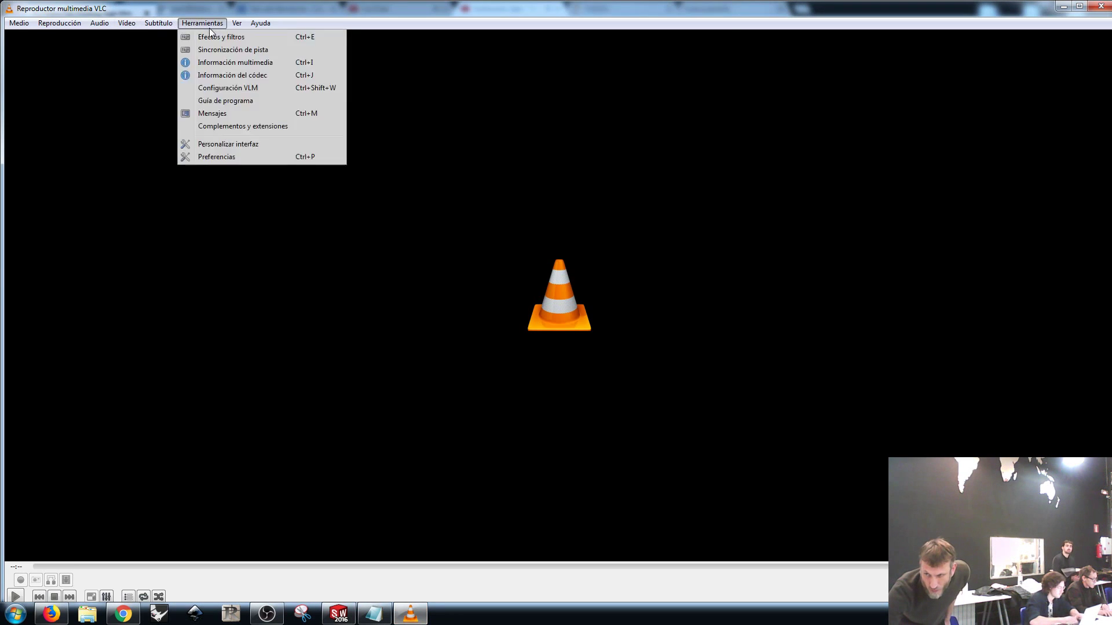
left_click(252, 158)
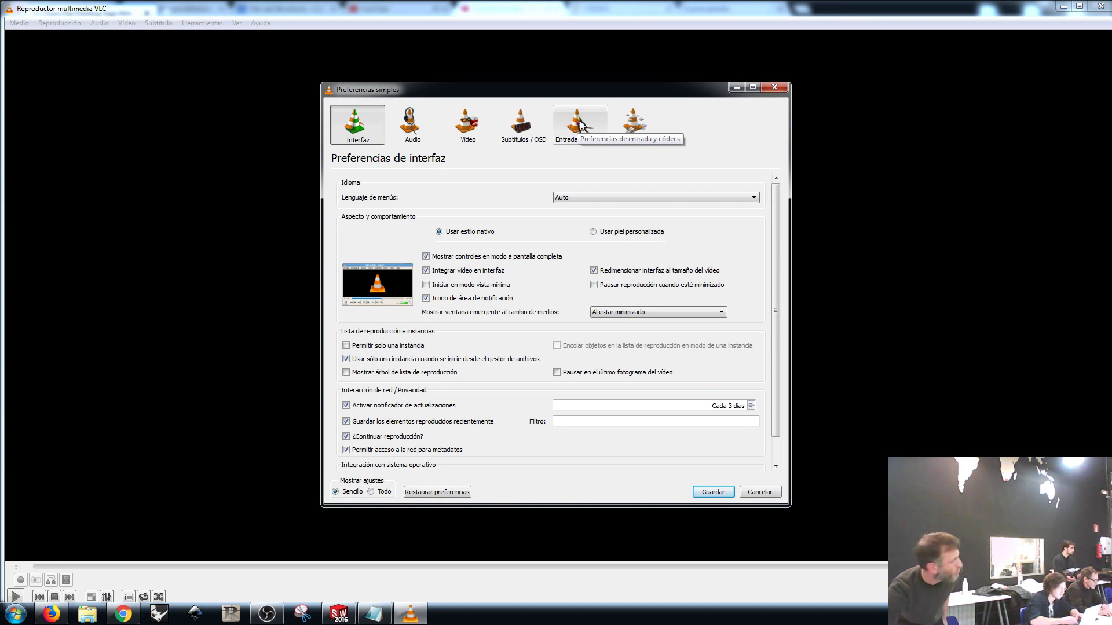
left_click(581, 124)
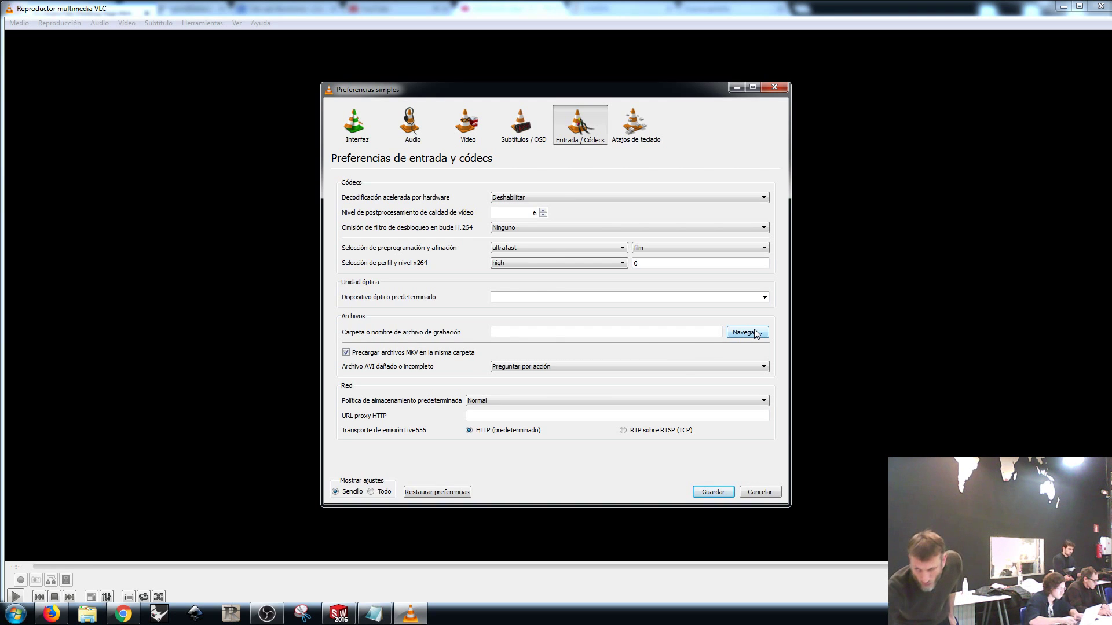
left_click(759, 493)
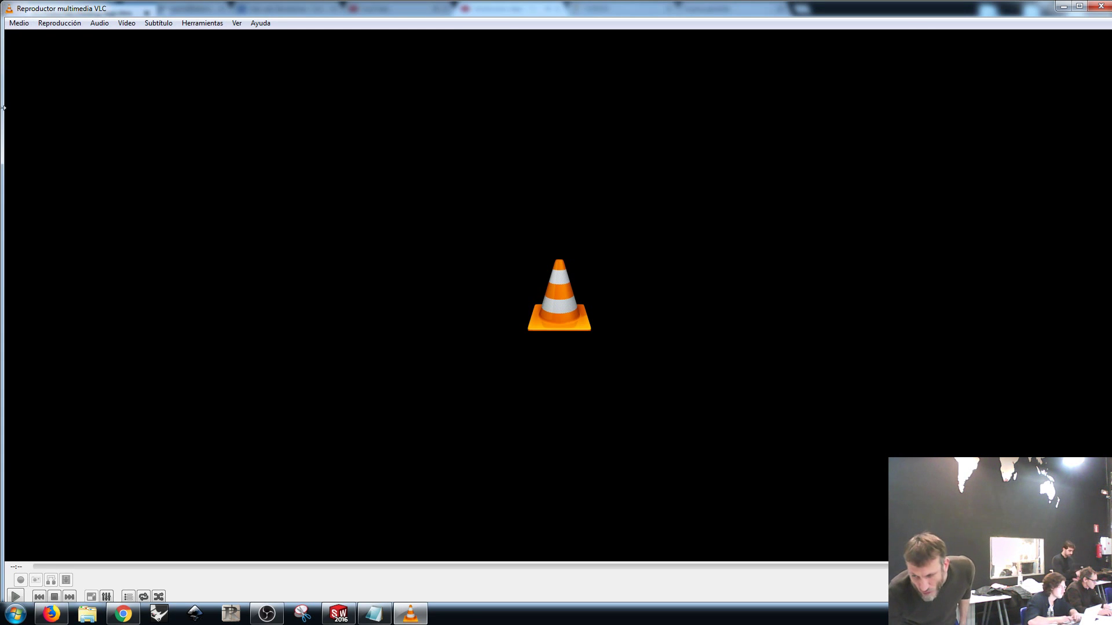
- Switch to SOLIDWORKS and create a new Part document
left_click(347, 614)
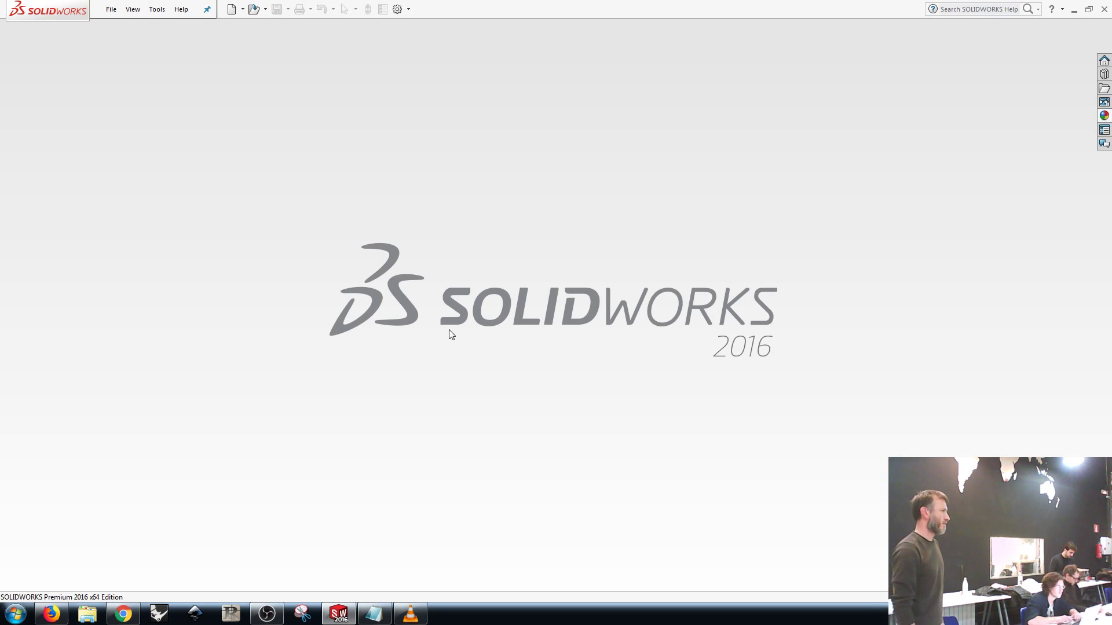
left_click(110, 8)
left_click(131, 27)
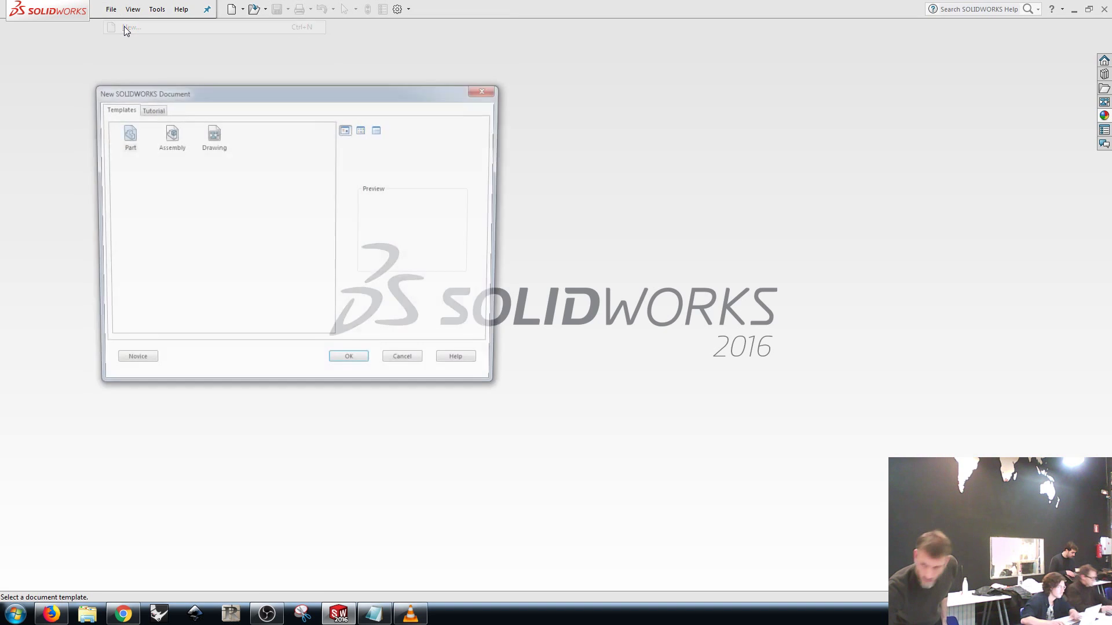
left_click(125, 135)
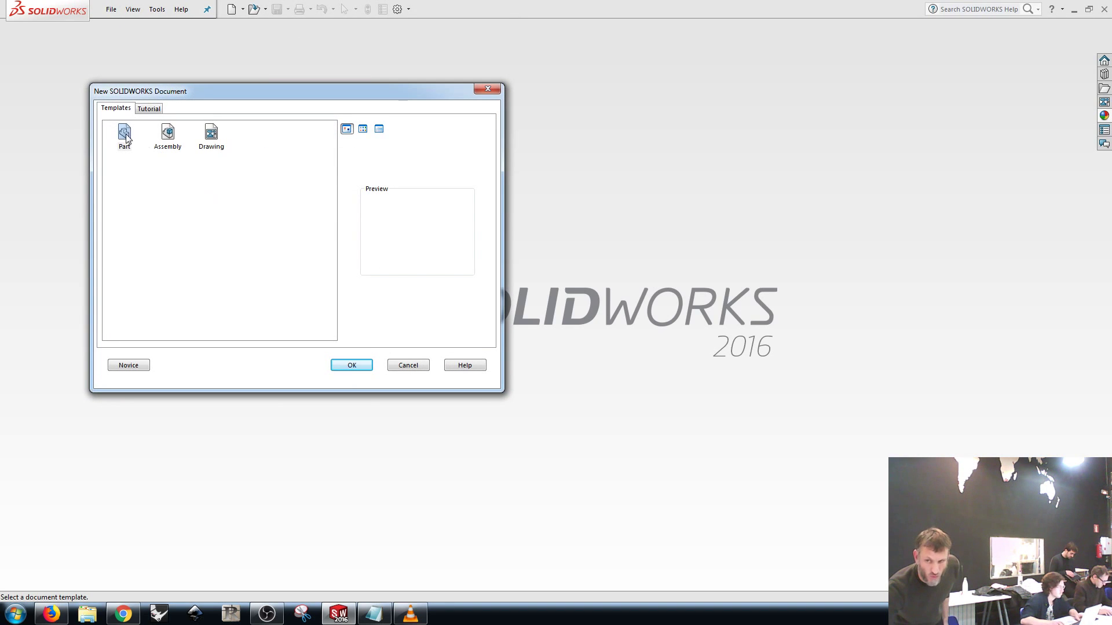
left_click(342, 366)
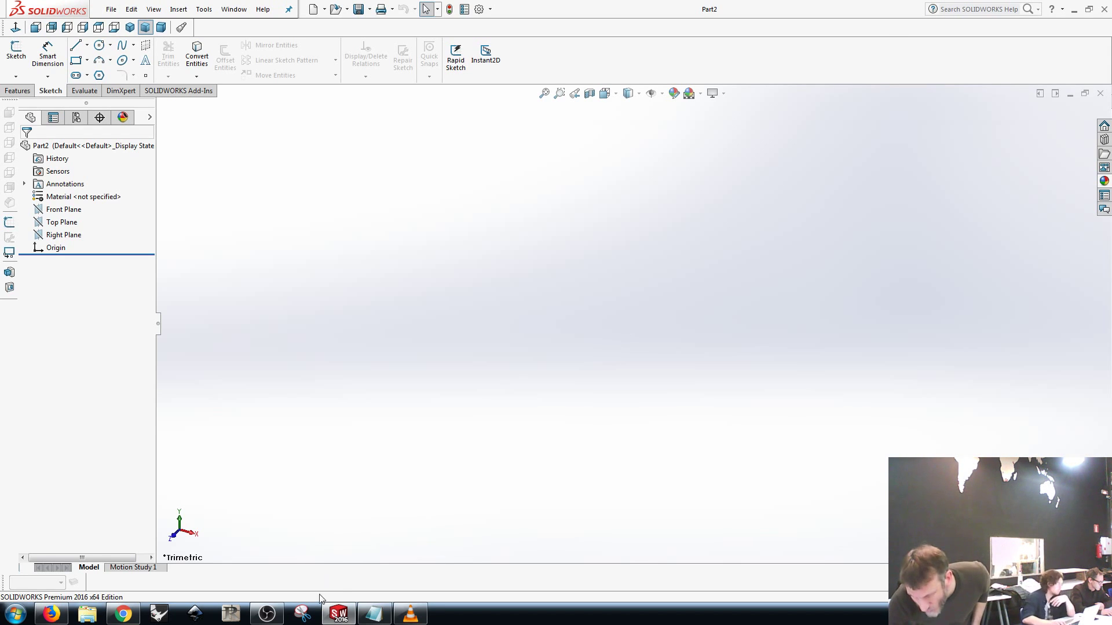
- Switch to Firefox, dismiss the Windows color scheme prompt, and open the lego01 link to view the YouTube channel
left_click(51, 614)
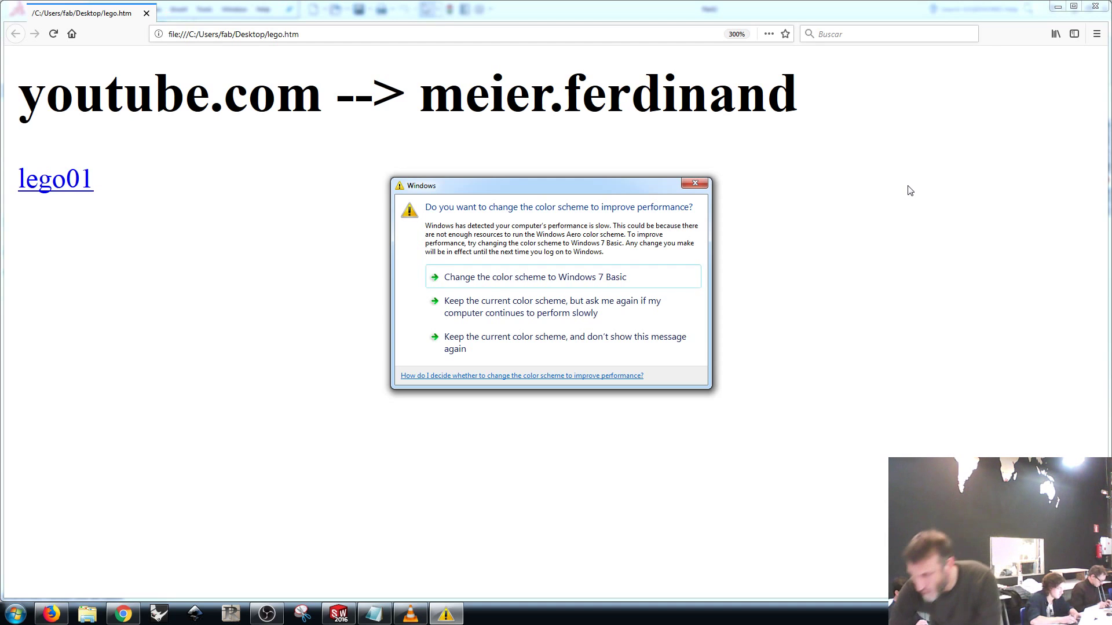
left_click(695, 183)
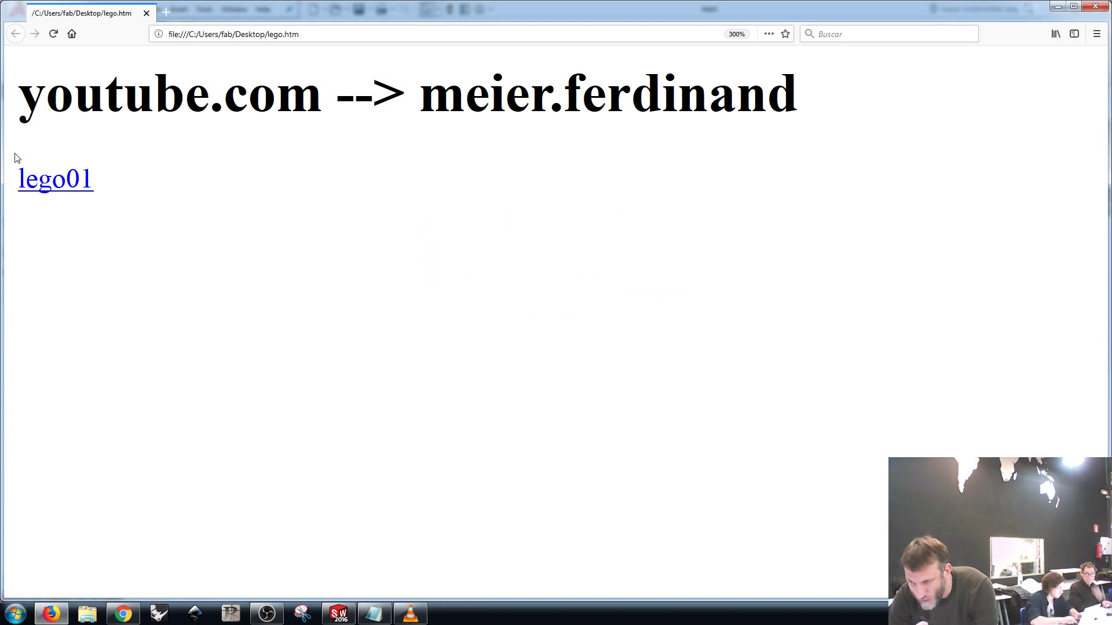
left_click(49, 183)
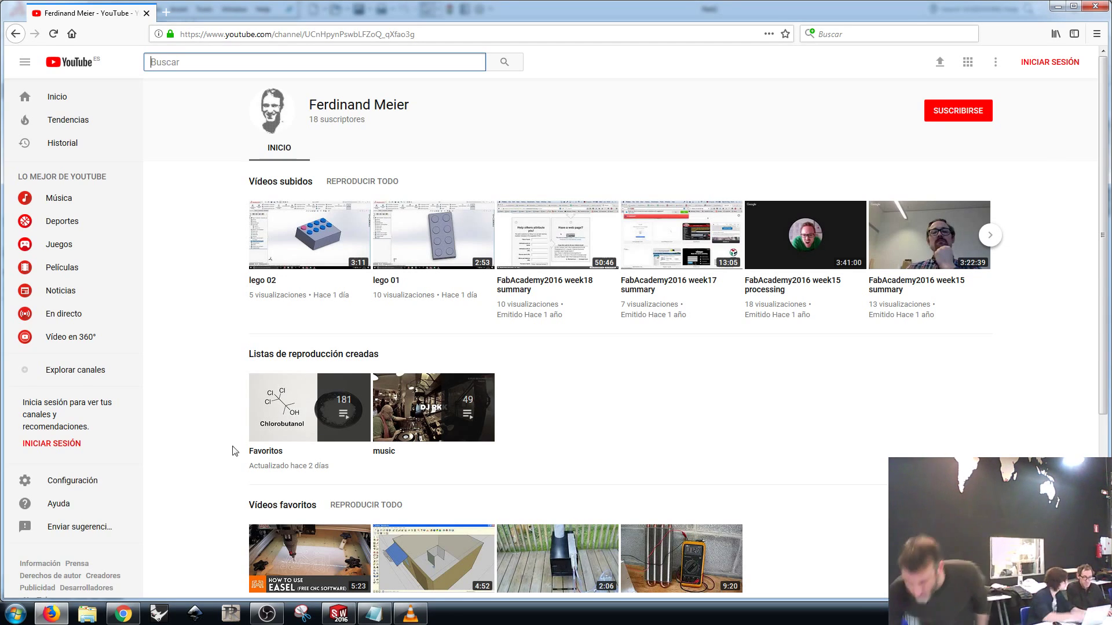
- Switch back to SOLIDWORKS and start an Extruded Boss/Base sketch on the Top Plane, keeping the current Windows color scheme
key("alt+Tab")
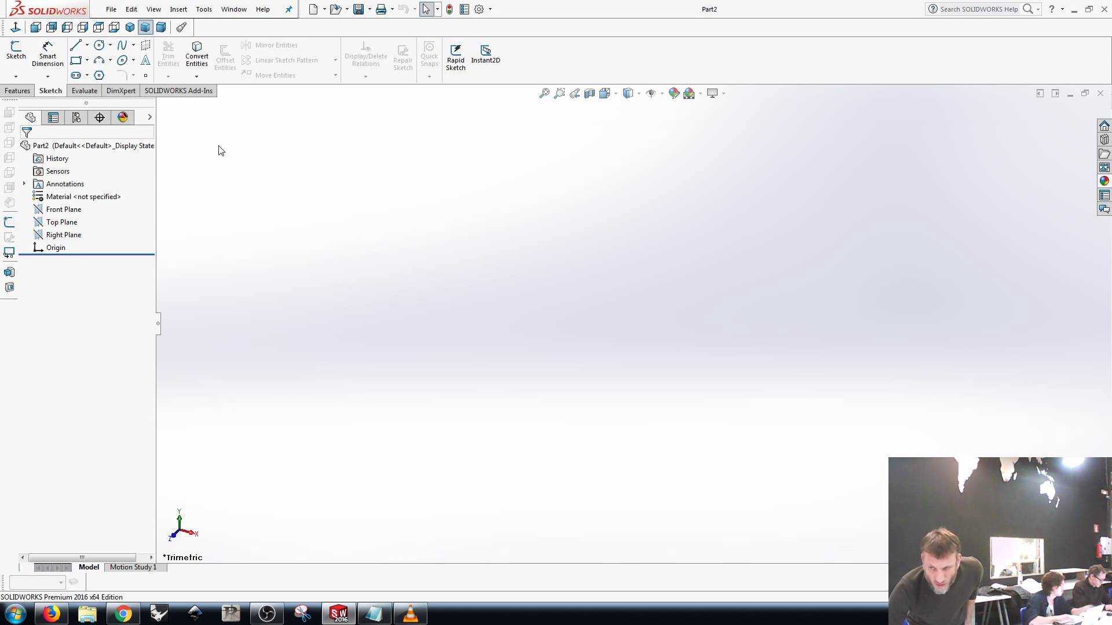
left_click(17, 92)
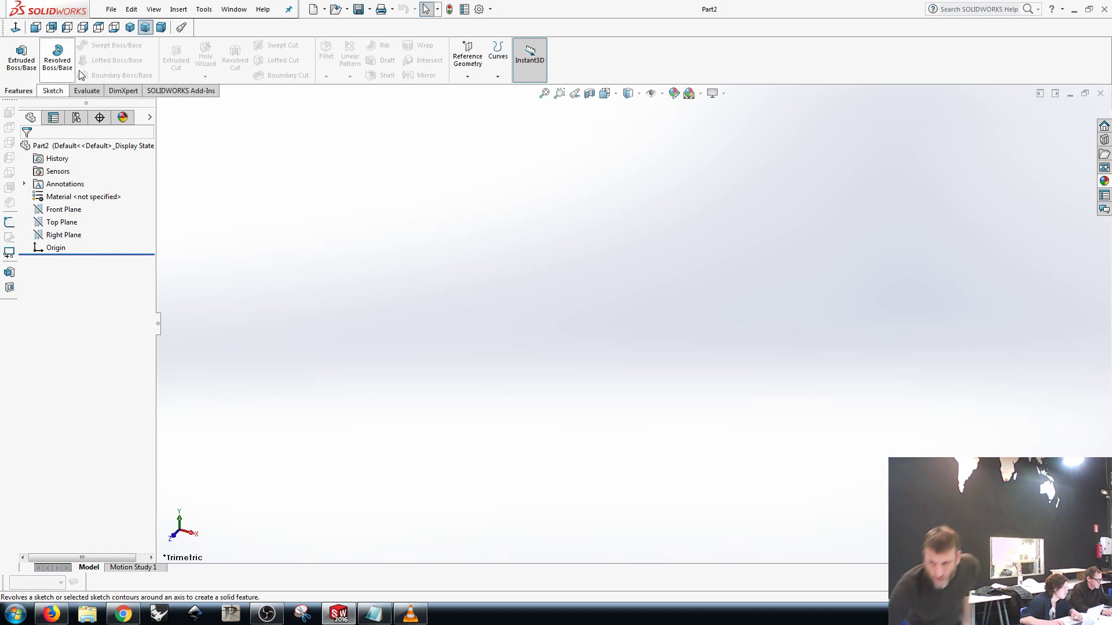
left_click(22, 58)
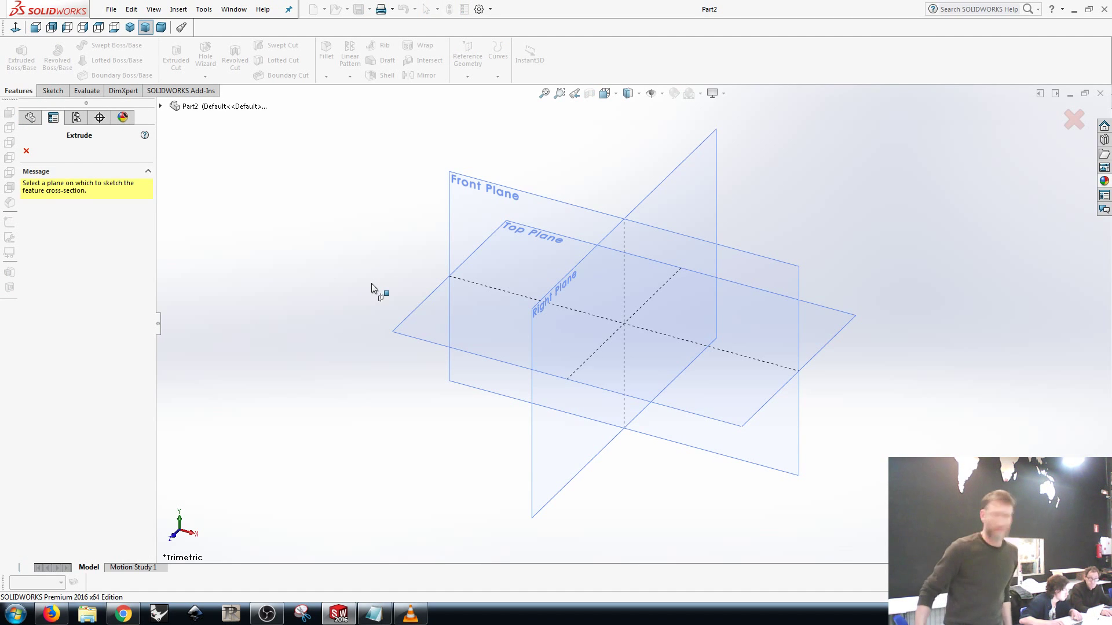
middle_click_drag(372, 442, 319, 429)
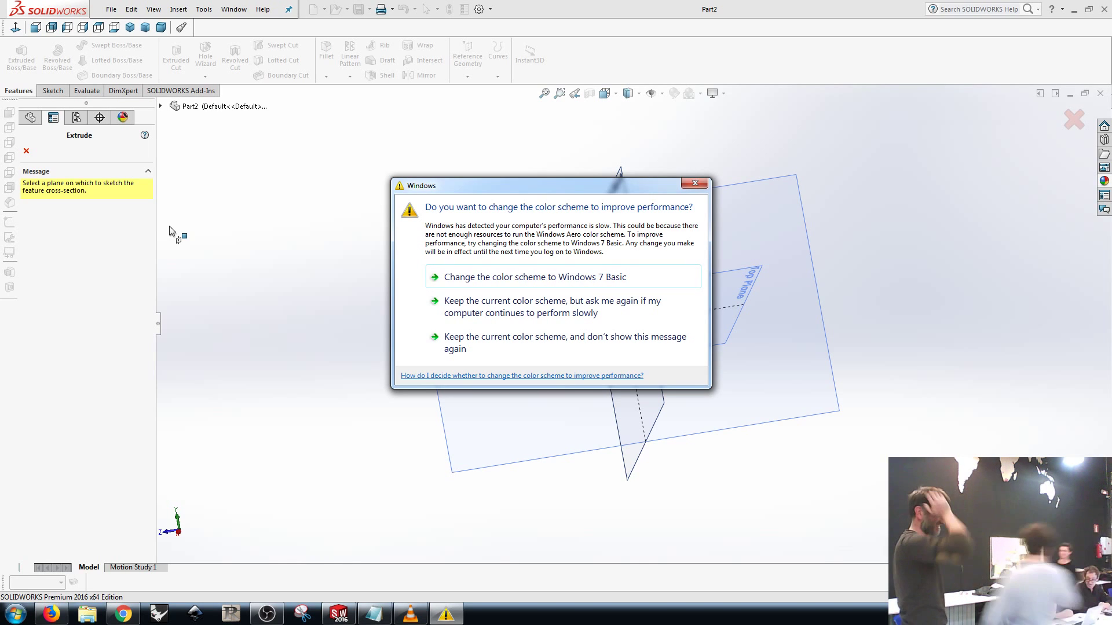
key("Escape")
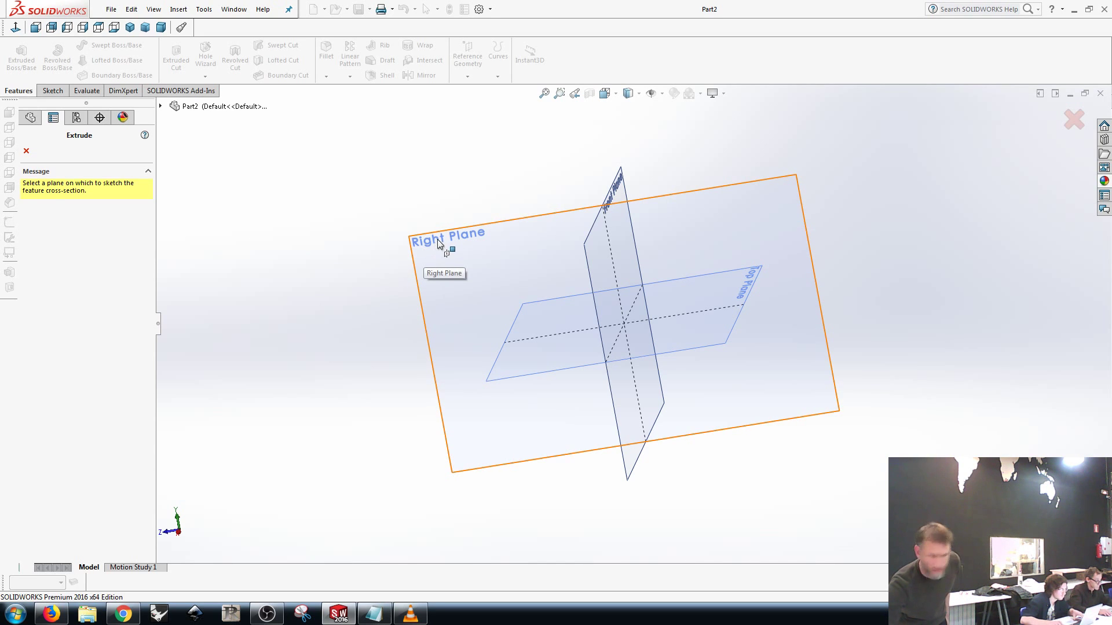
middle_click_drag(359, 317, 392, 384)
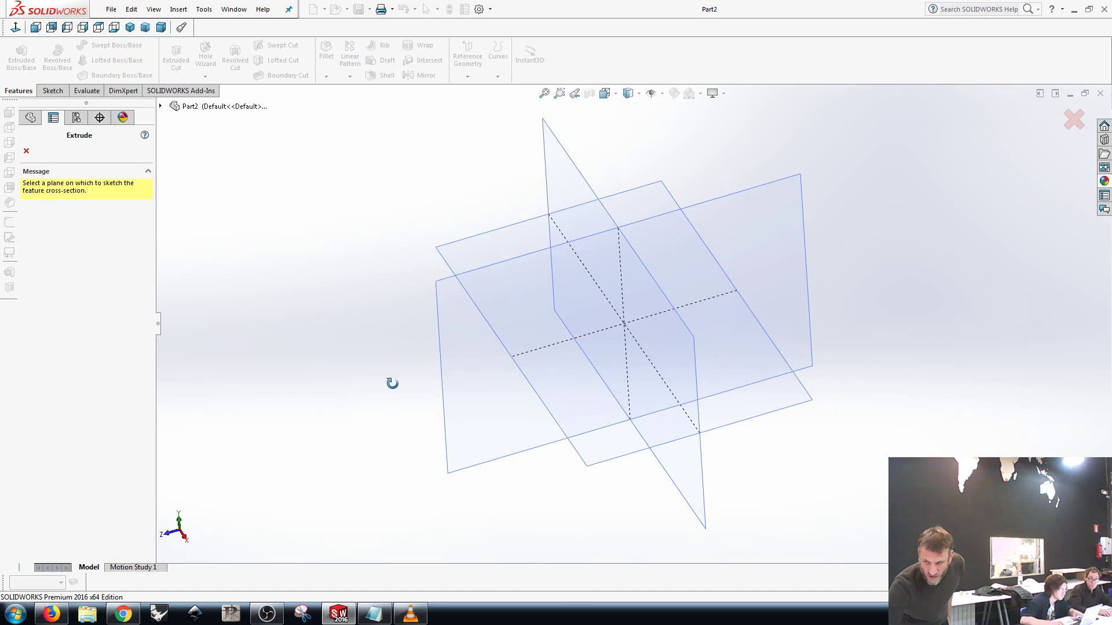
left_click(664, 198)
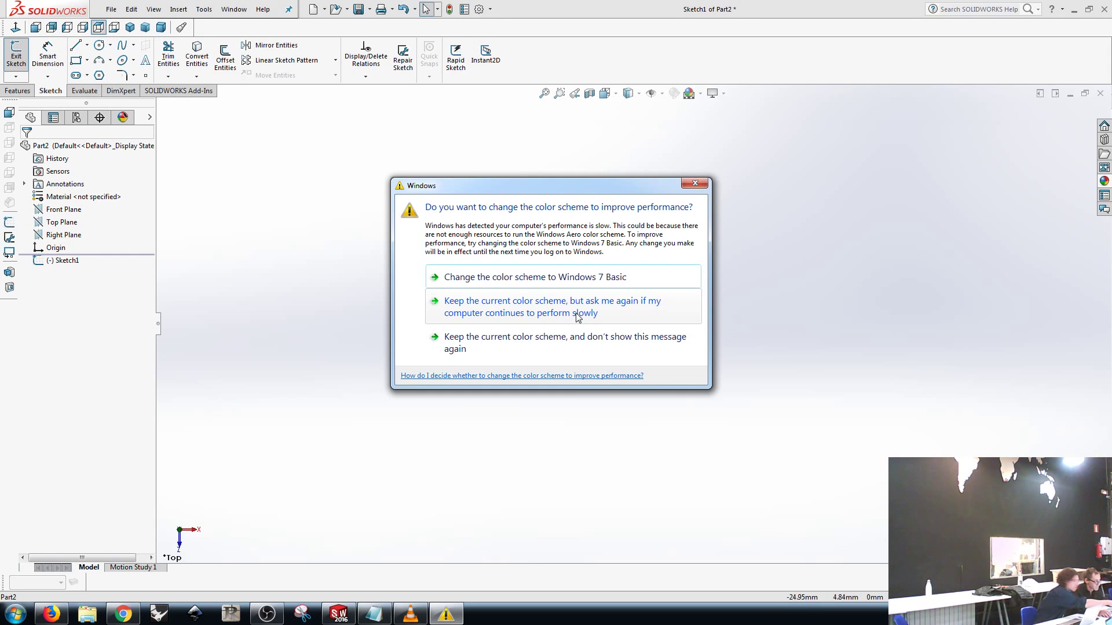
left_click(575, 312)
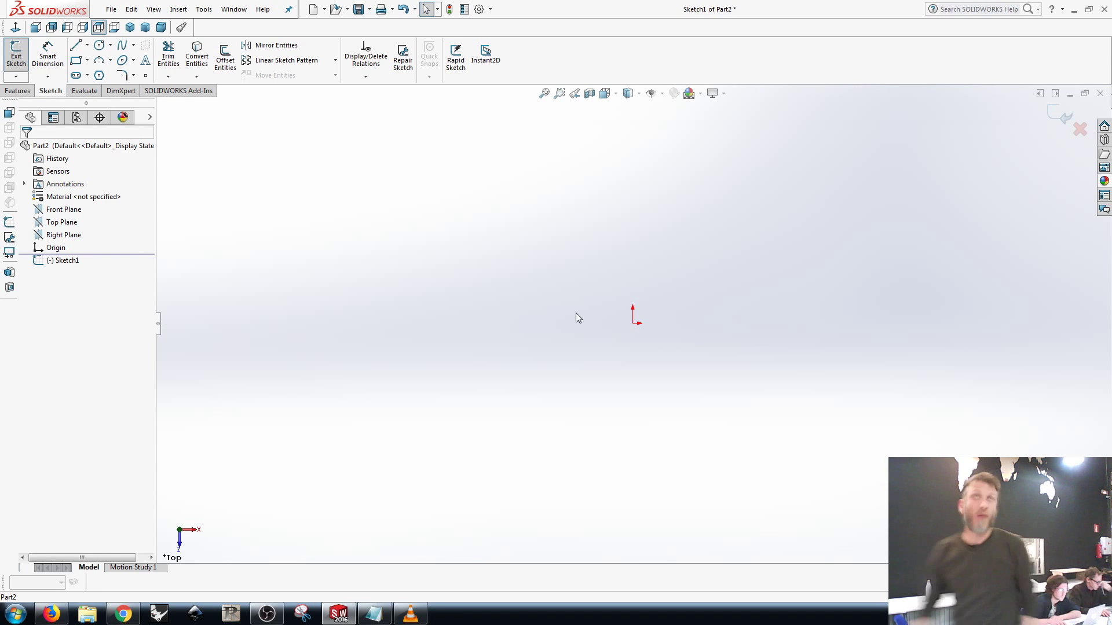
- Sketch a closed irregular four-sided line profile around the origin, about 96 mm along its upper edge and 108 mm along its left, and exit the sketch
left_click(76, 45)
left_click(544, 224)
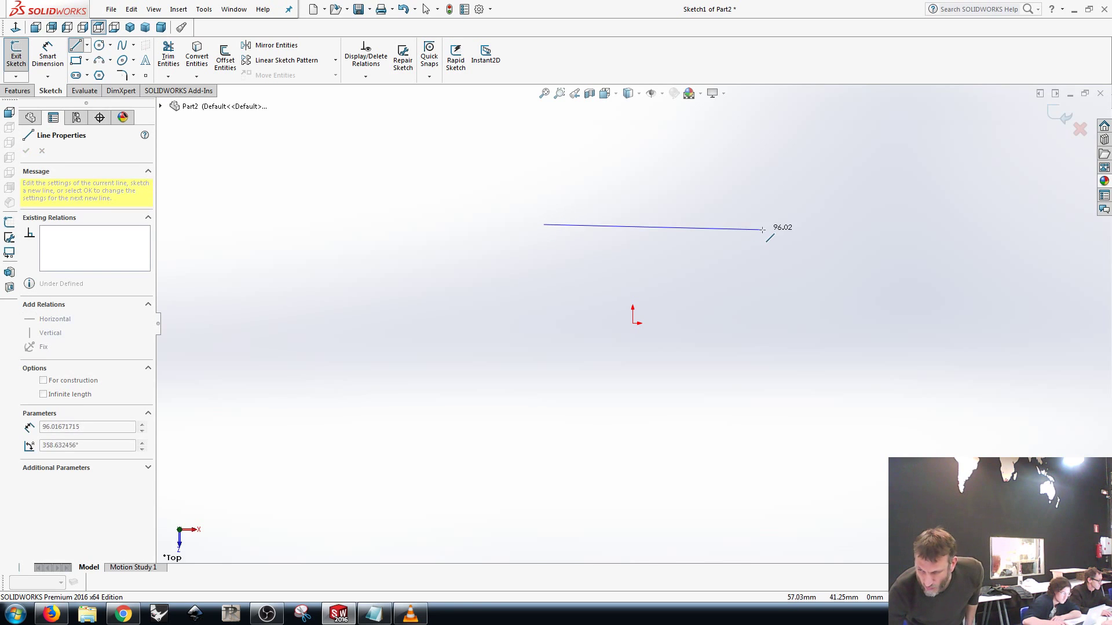
left_click(762, 229)
left_click(712, 398)
left_click(488, 463)
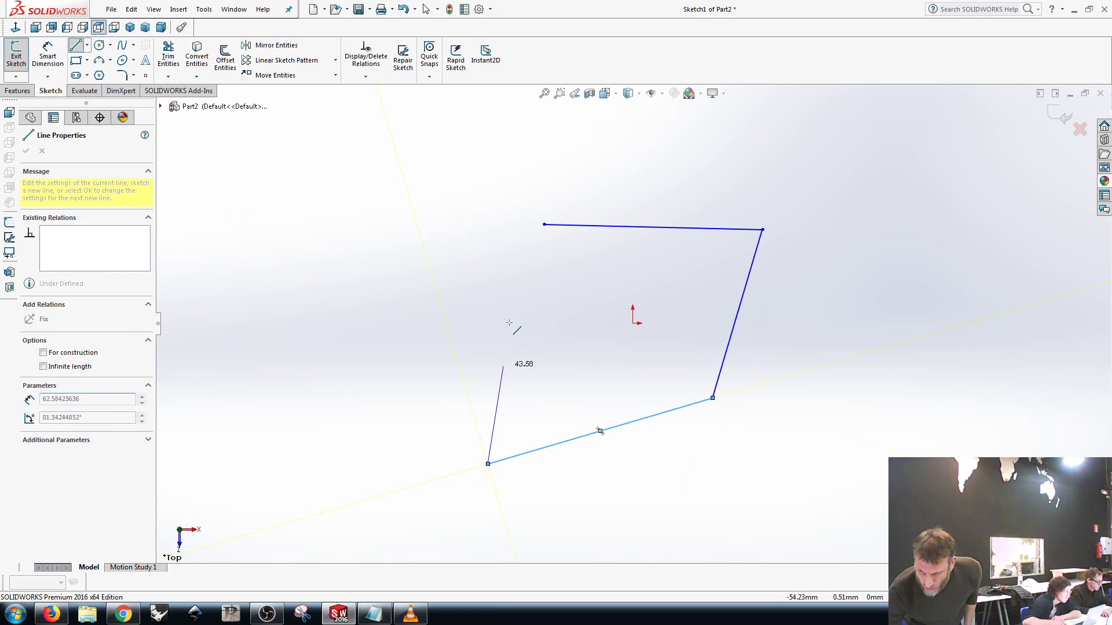
left_click(544, 224)
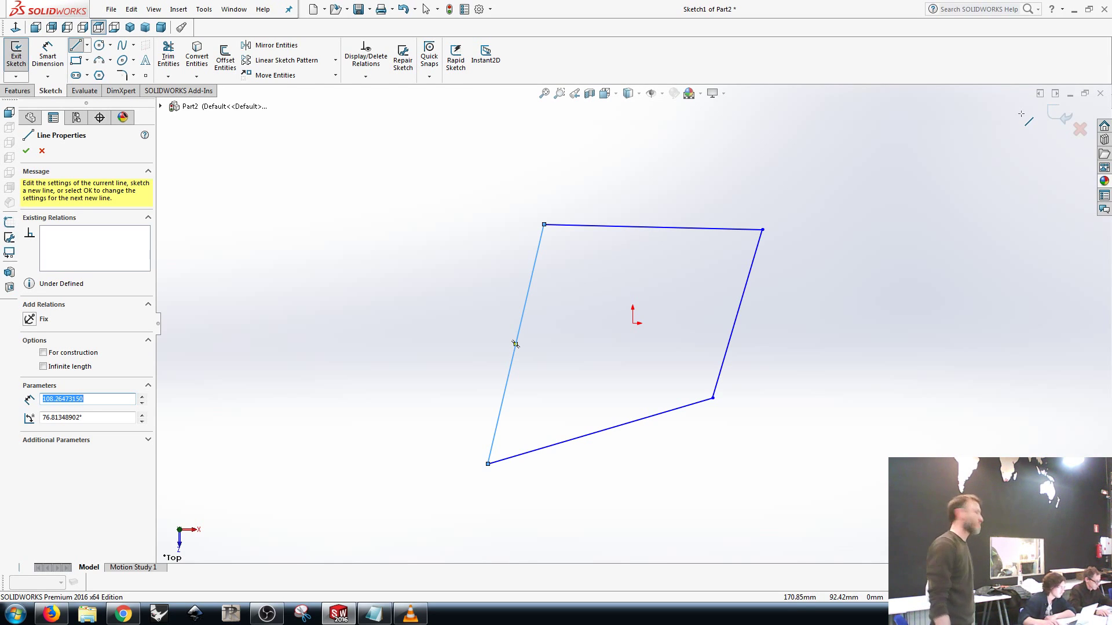
left_click(1065, 116)
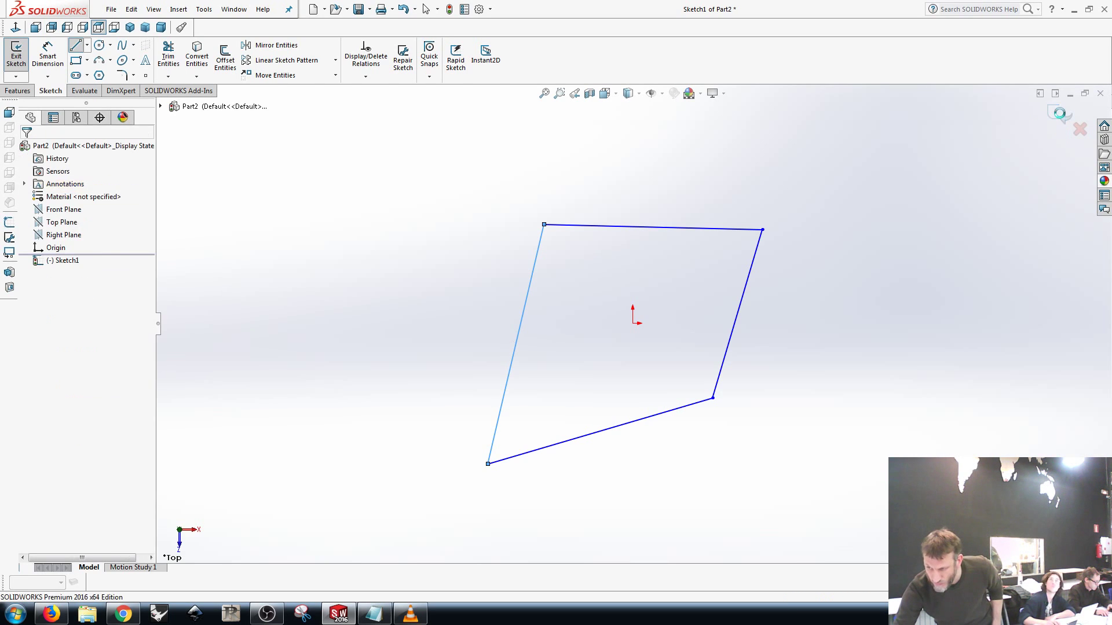
- Extrude the four-sided profile upward as a Blind boss with a depth of 43 mm
key("e")
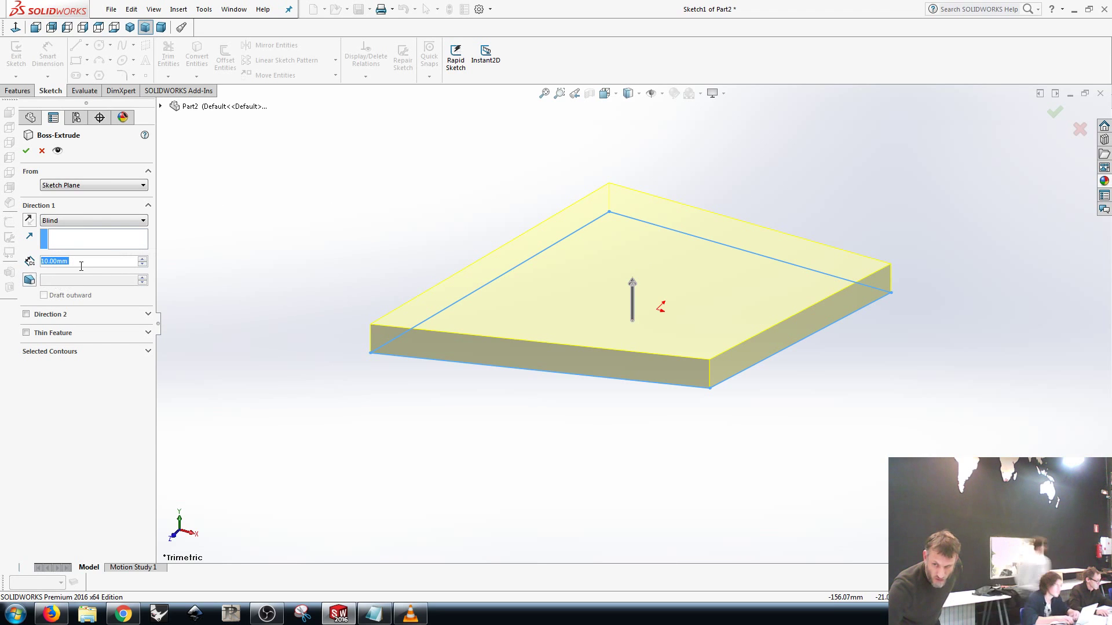
left_click(142, 258)
left_click(143, 258)
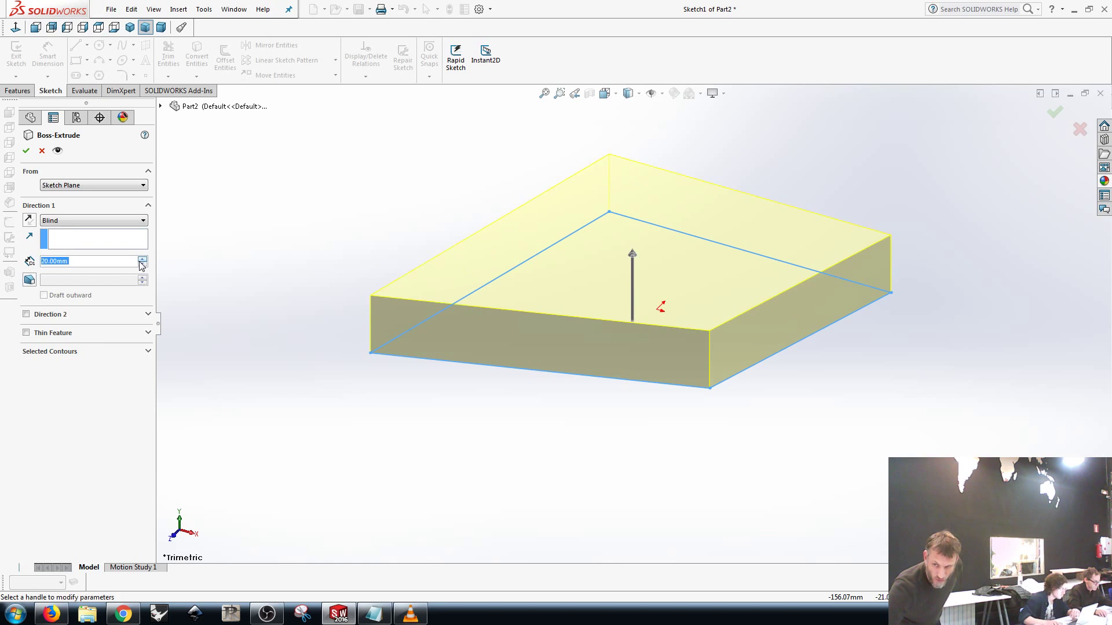
left_click(632, 228)
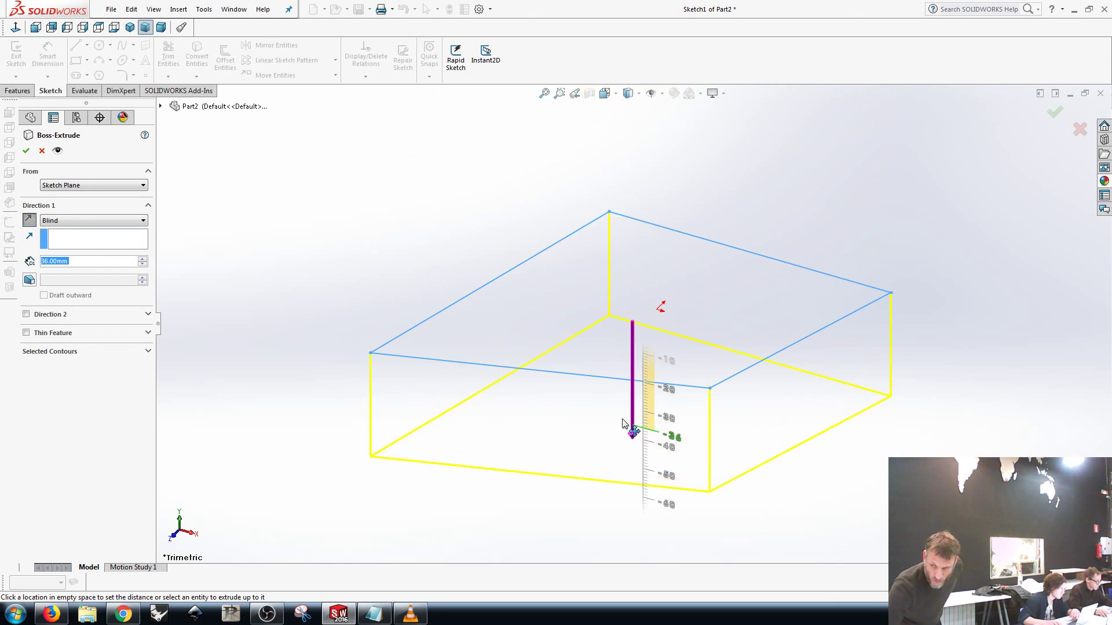
left_click(618, 202)
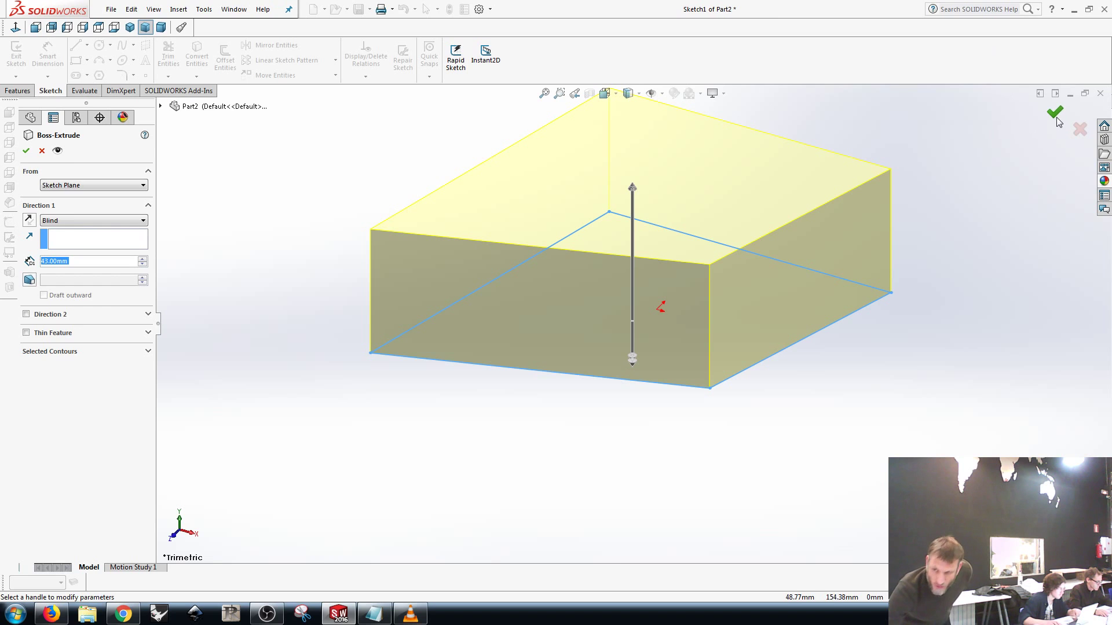
left_click(29, 161)
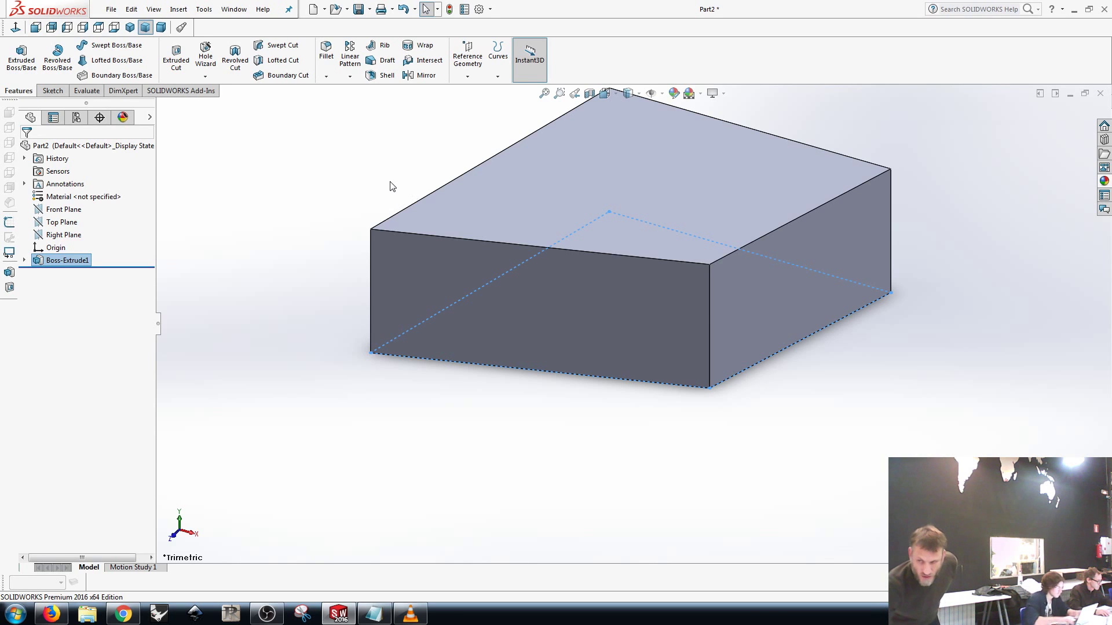
- Dismiss the Windows color scheme prompt and clear the selection of the extruded block
middle_click_drag(390, 184, 374, 224)
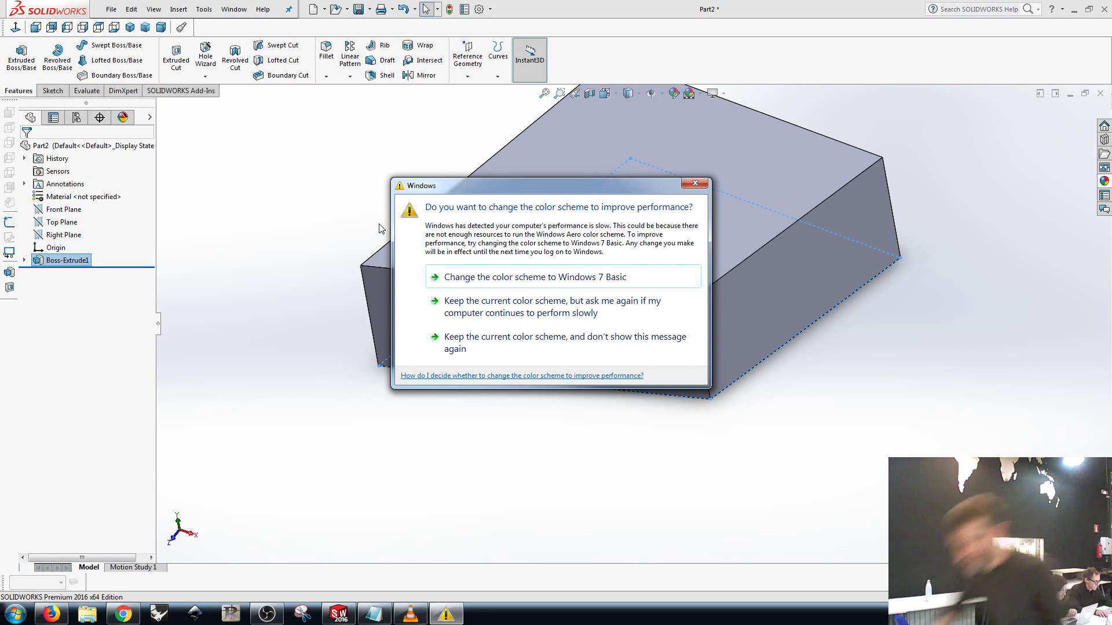
left_click(694, 183)
left_click(306, 241)
middle_click_drag(632, 229, 664, 218)
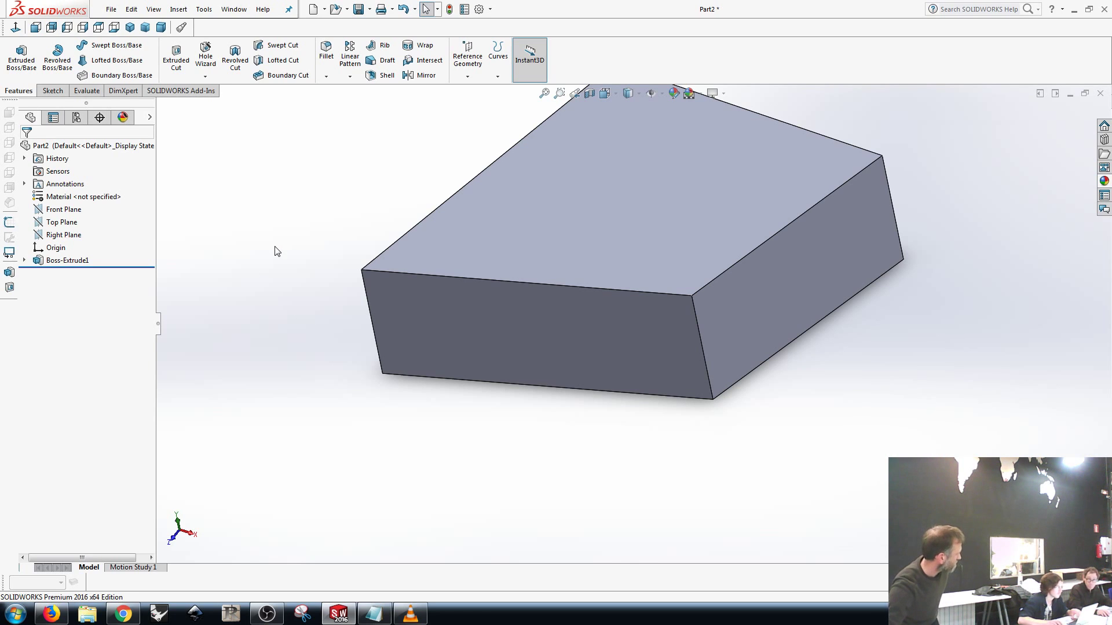
- Sketch a circle with a radius of about 13.4 mm on the block's top face, near its upper-left corner, and exit the sketch
left_click(528, 212)
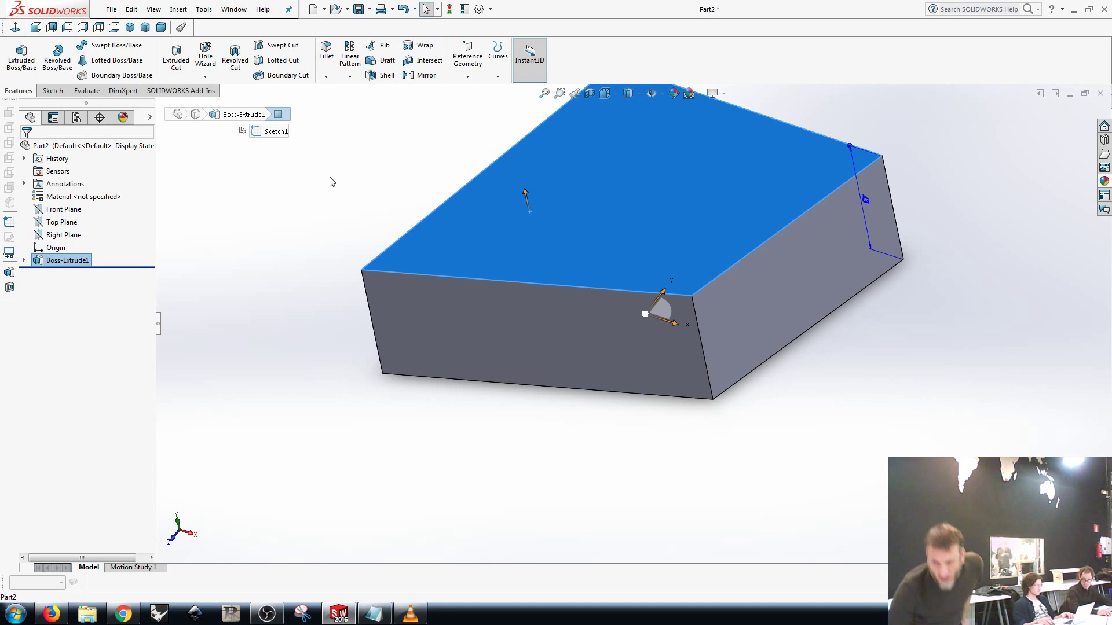
left_click(58, 91)
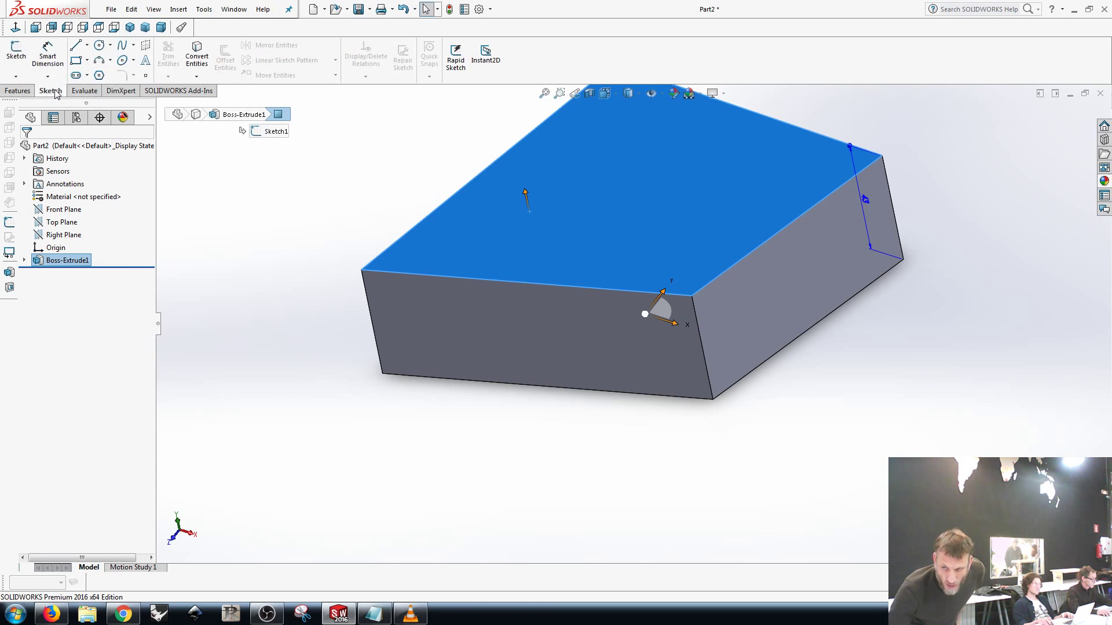
left_click(16, 61)
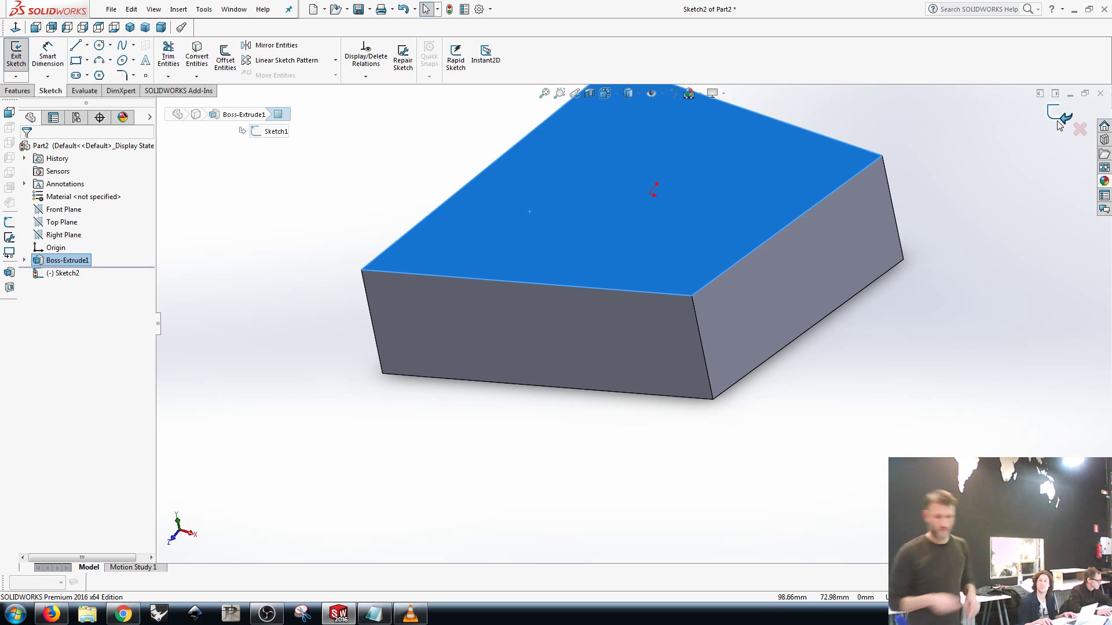
key("ctrl+8")
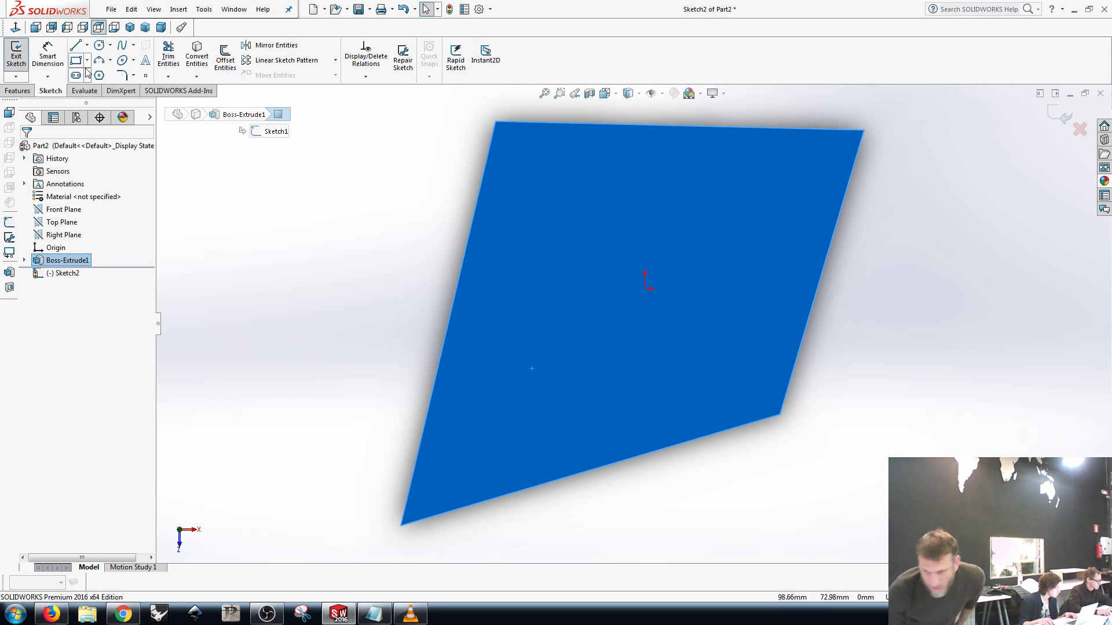
left_click(99, 44)
left_click(578, 218)
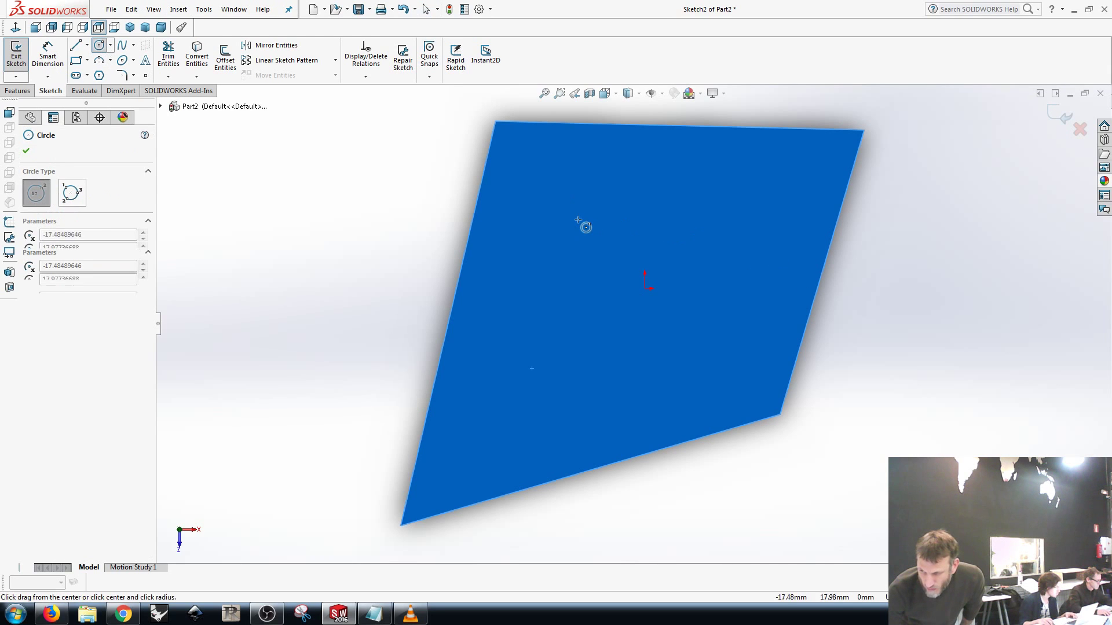
left_click(615, 255)
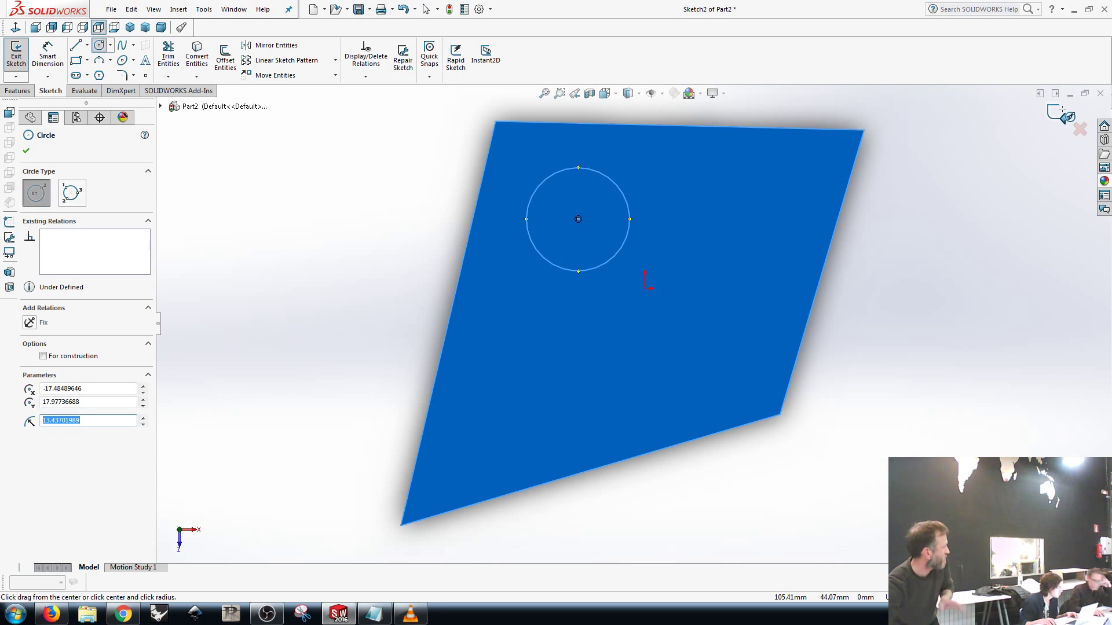
left_click(1064, 112)
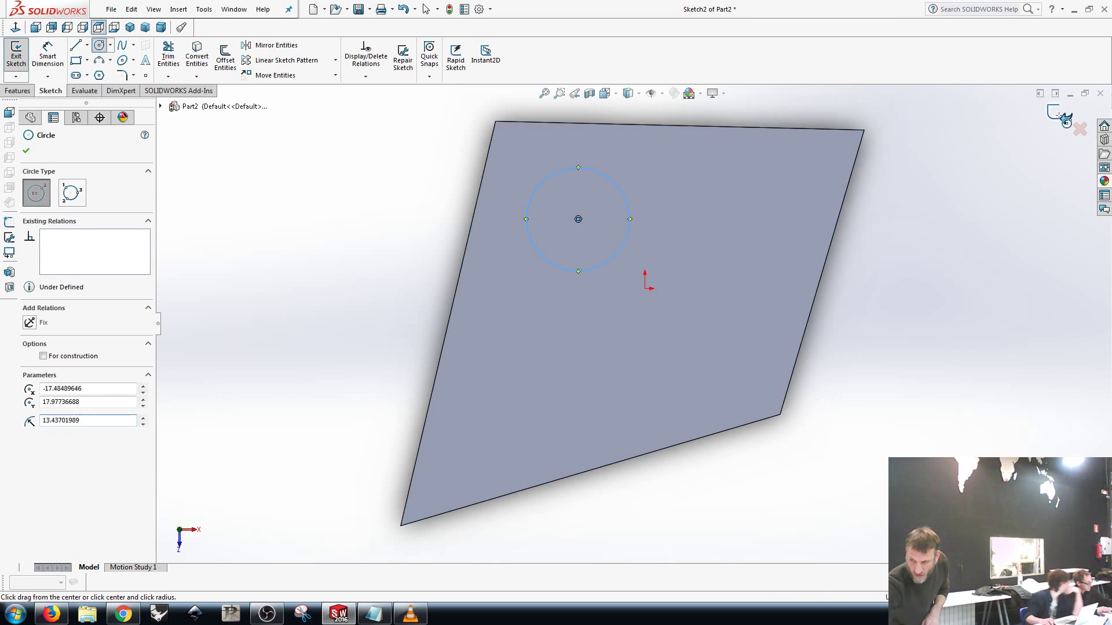
- Extrude the circle upward from the block's top face as a 16 mm Blind boss, merged with the block
mouse_move(731, 374)
middle_mouse_down()
mouse_move(710, 290)
mouse_move(721, 206)
middle_mouse_up()
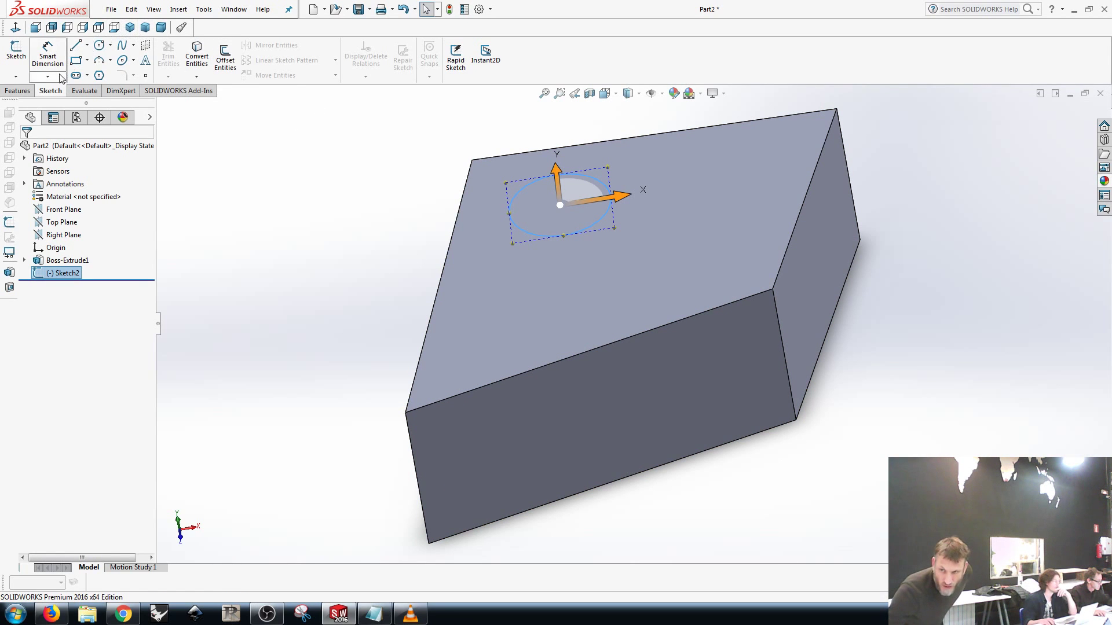
left_click(17, 90)
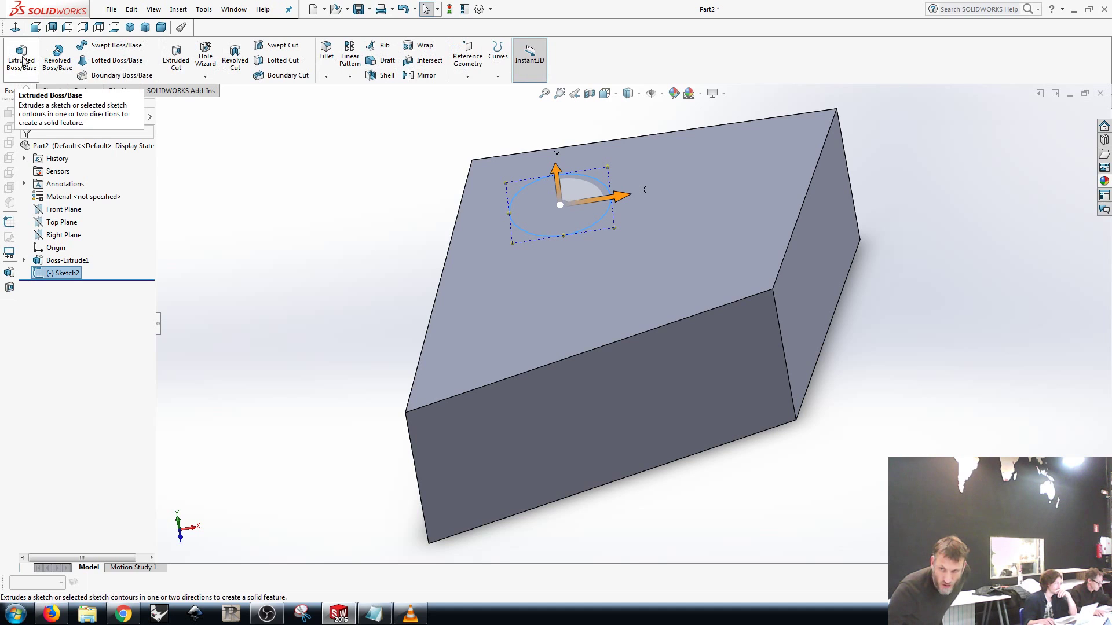
left_click(22, 58)
scroll(749, 290, "up", 3)
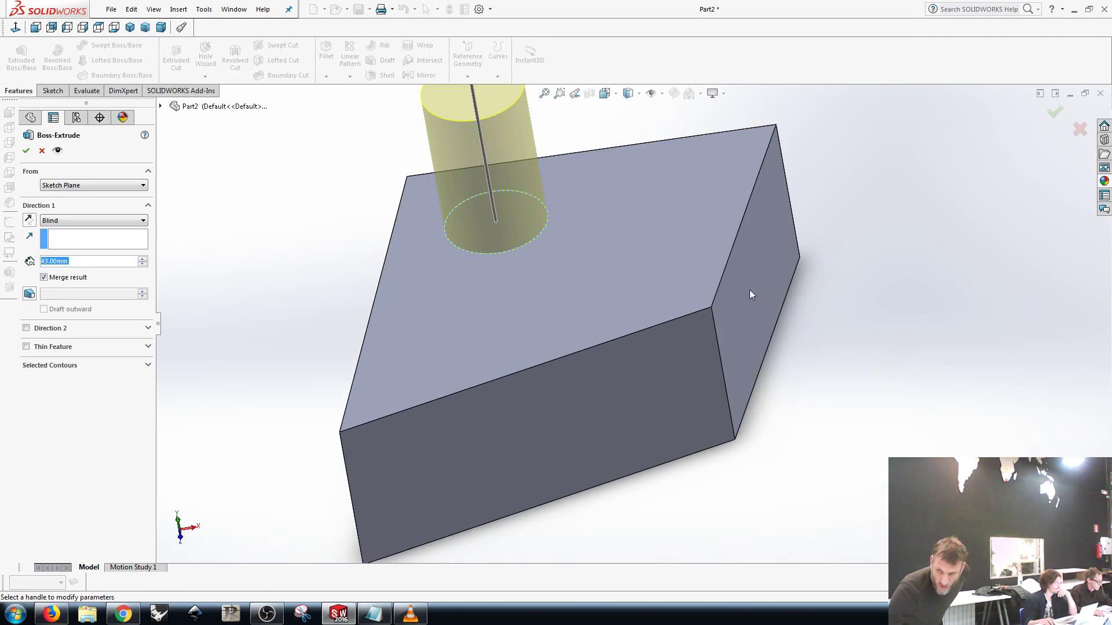
left_click_drag(521, 153, 530, 209)
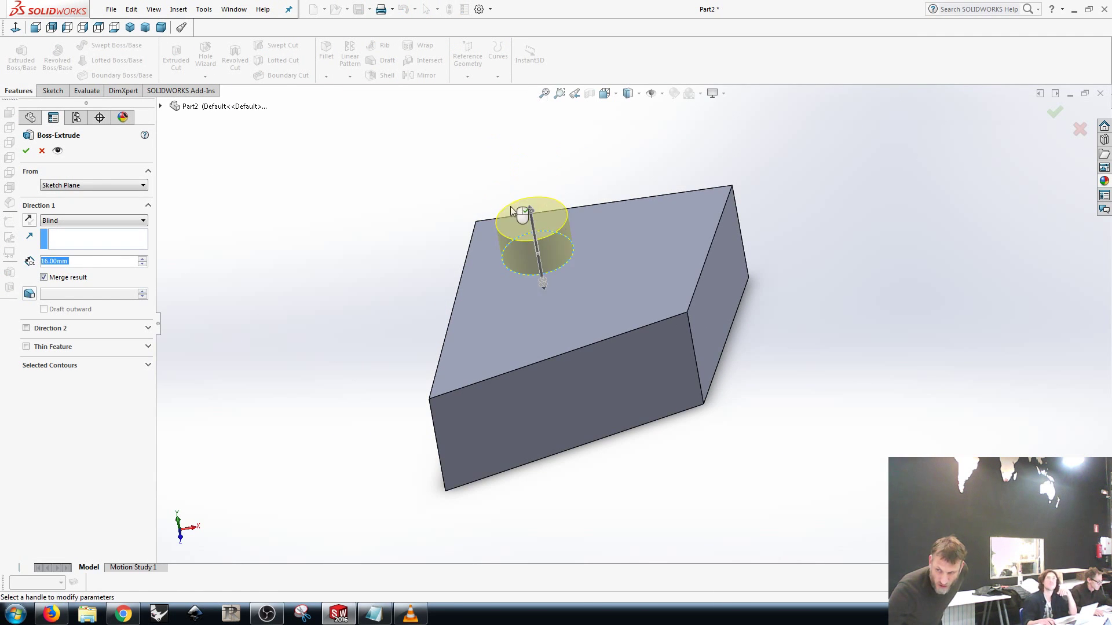
left_click(1055, 112)
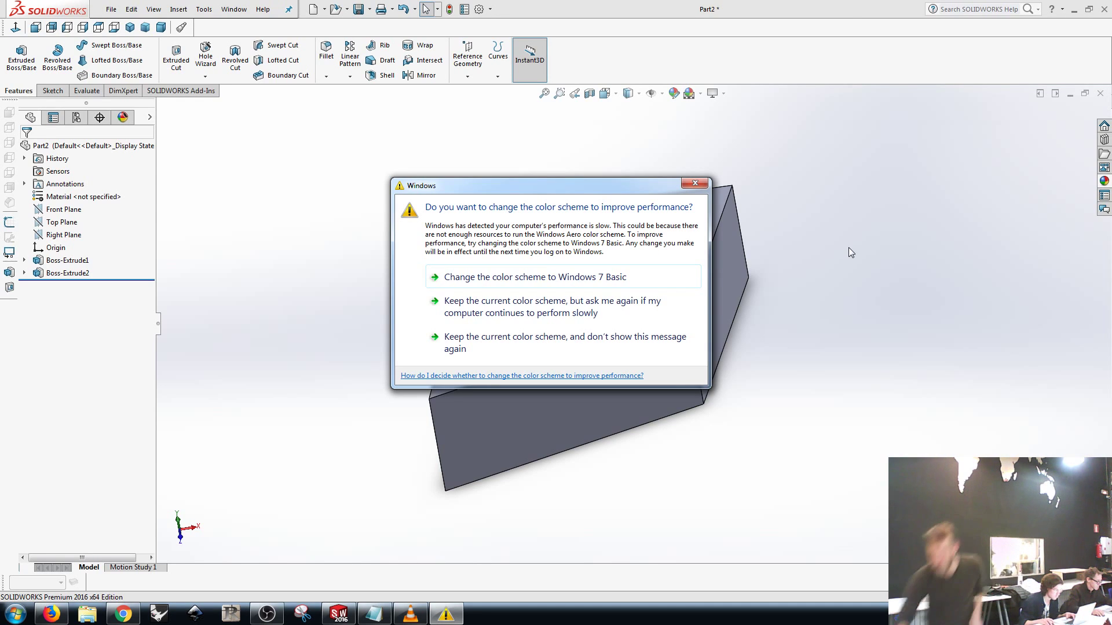
- Dismiss the Windows color scheme prompt and inspect the block with its cylindrical boss from several viewpoints
left_click(695, 184)
middle_click_drag(579, 353, 574, 254)
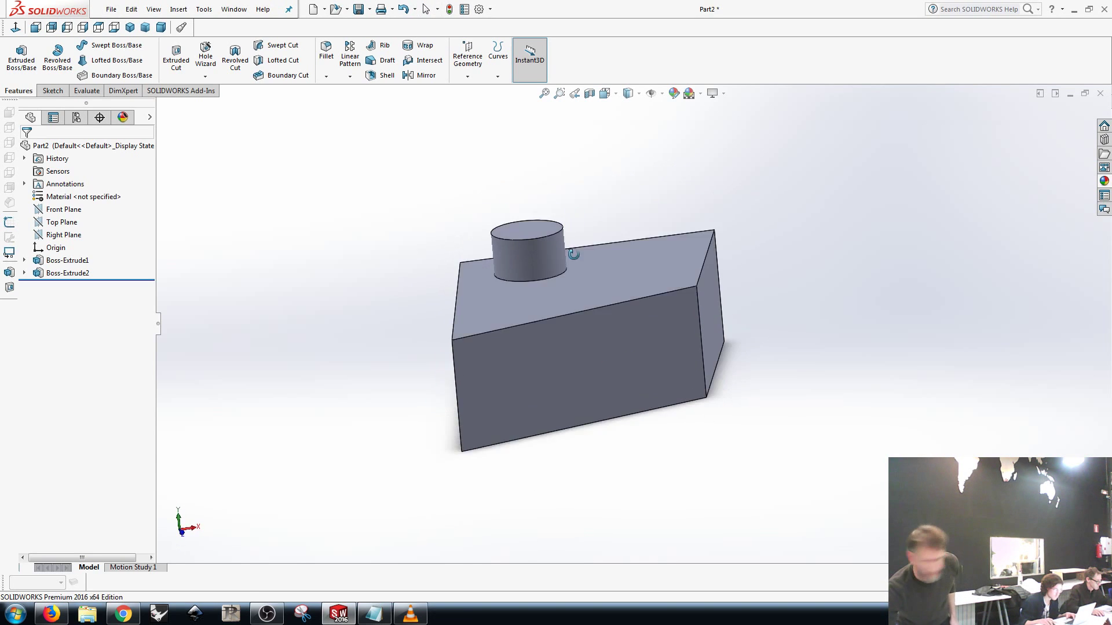
scroll(582, 287, "down", 3)
scroll(581, 288, "up", 2)
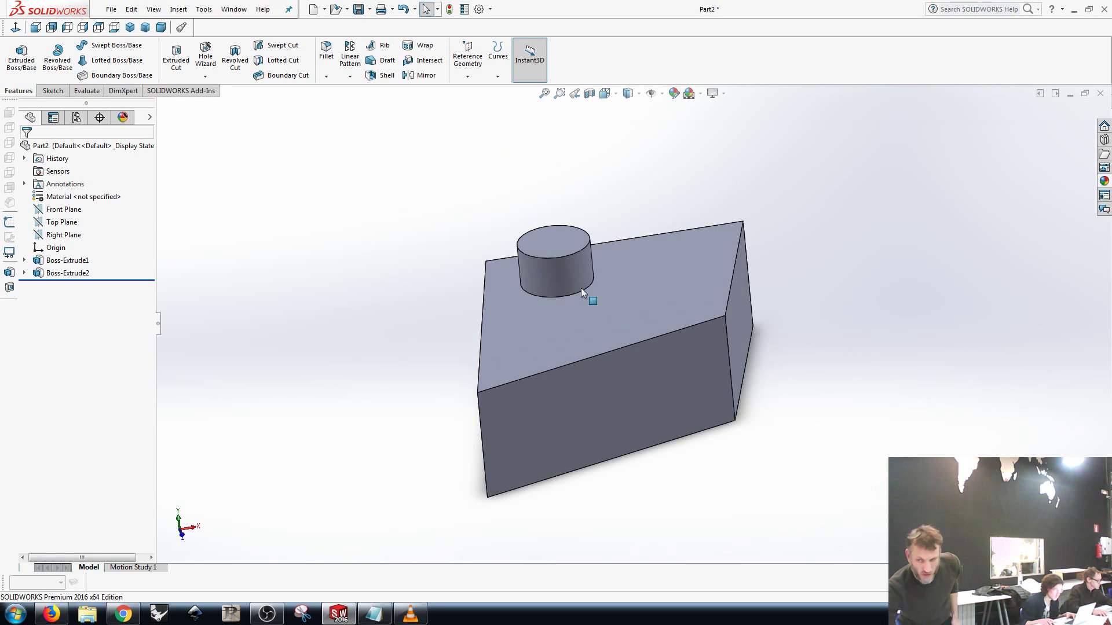
scroll(582, 287, "down", 2)
scroll(581, 287, "up", 2)
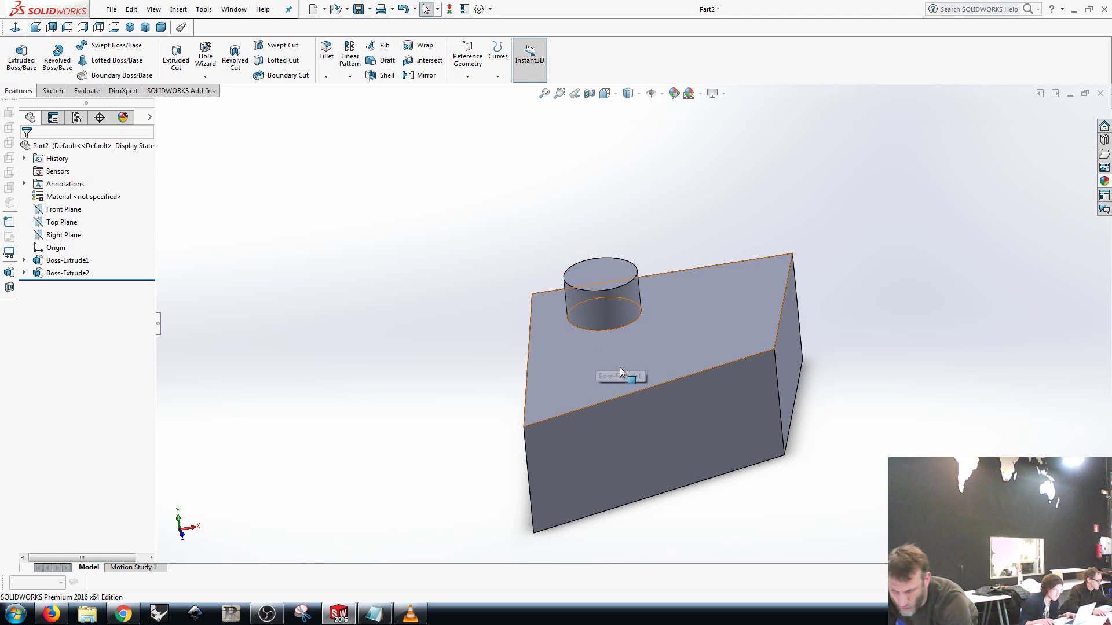
scroll(620, 368, "down", 3)
scroll(601, 370, "up", 3)
middle_click_drag(621, 364, 449, 311, "ctrl")
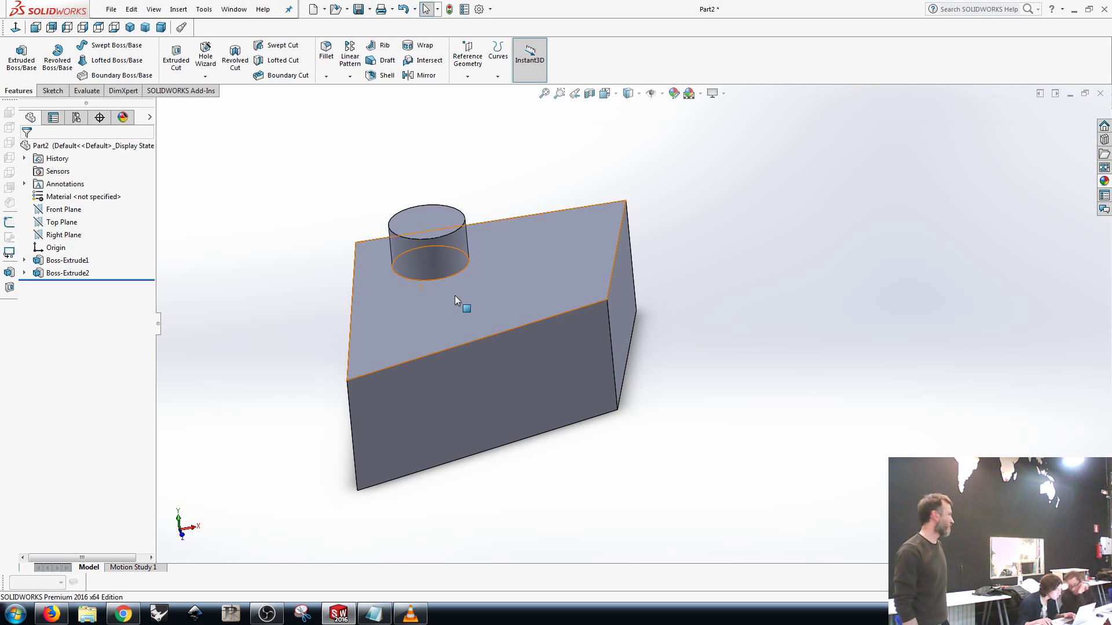
- Sketch a six-sided polygon around an inscribed circle about 27.9 mm in diameter on the block's top face, lower right of the cylinder, and exit the sketch
left_click(559, 278)
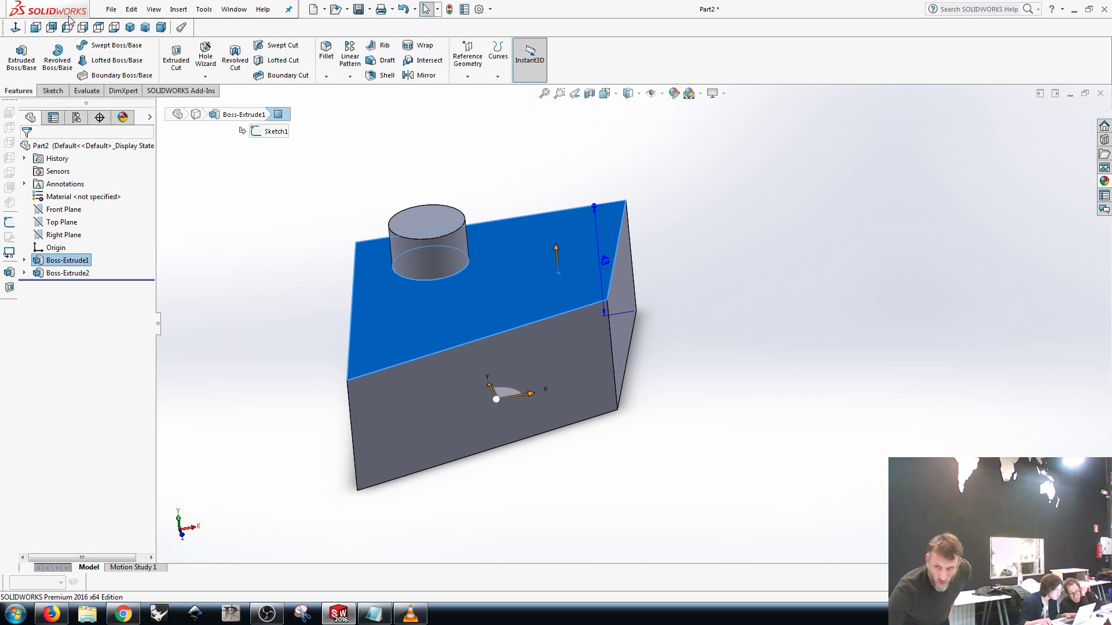
left_click(52, 91)
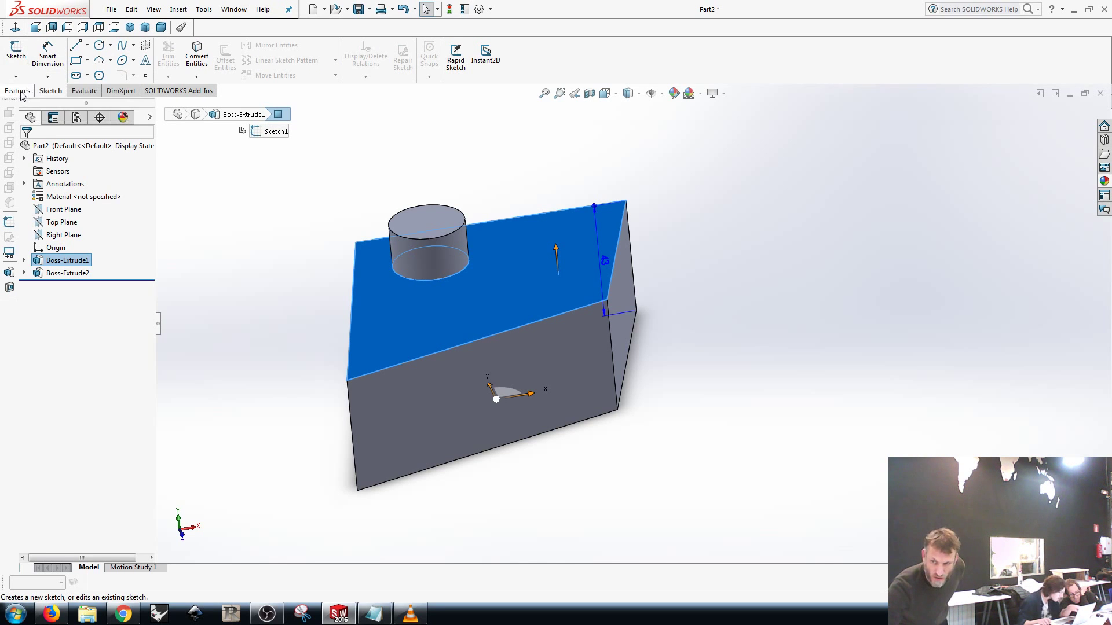
left_click(22, 91)
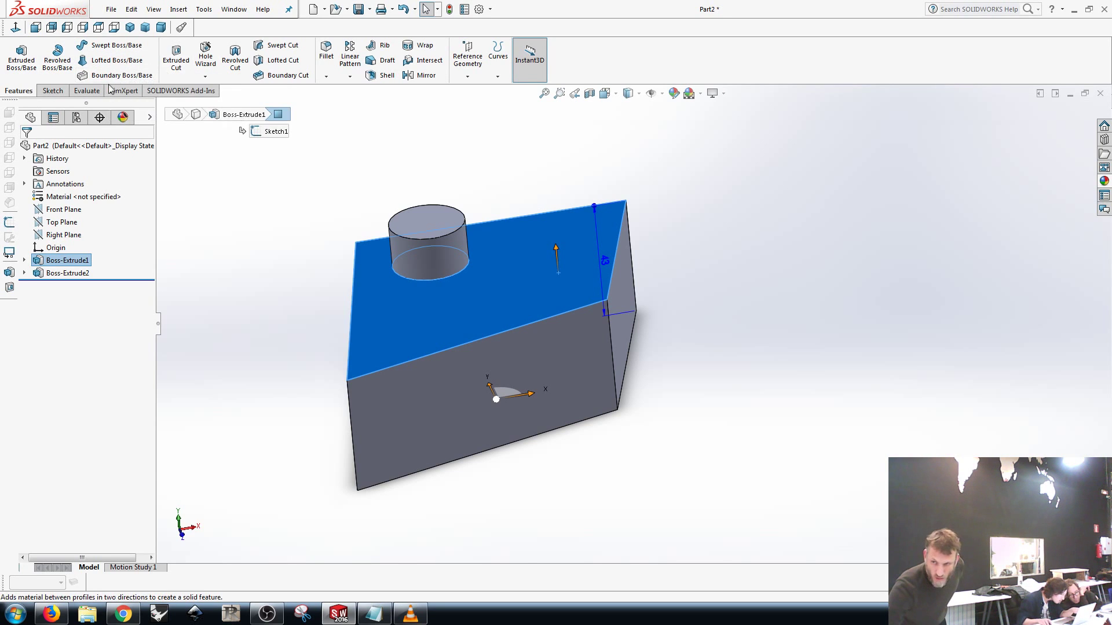
left_click(50, 91)
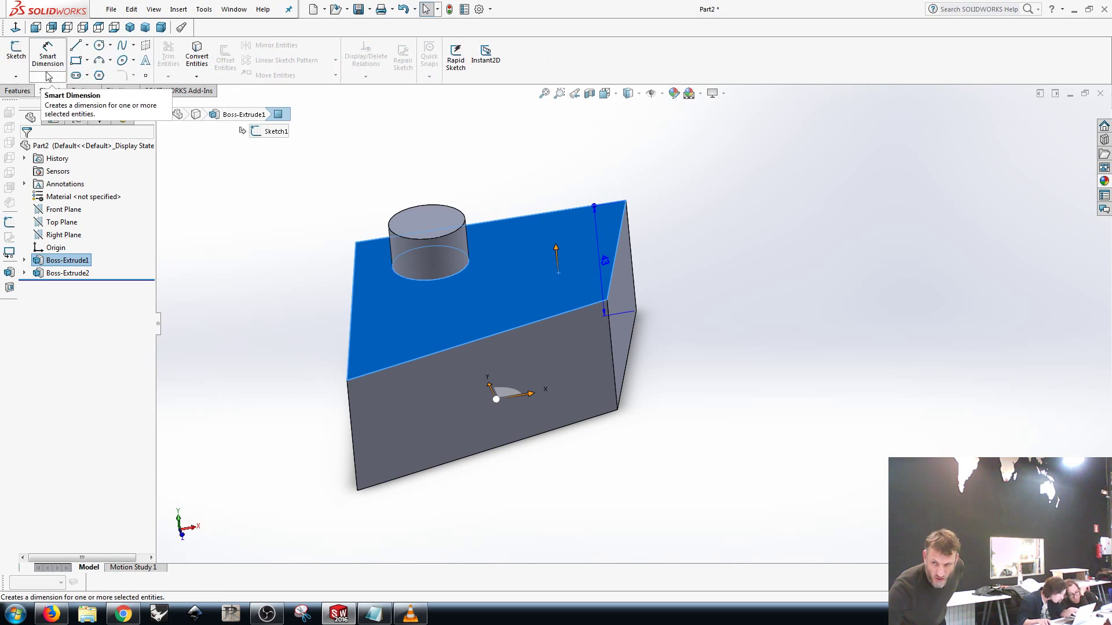
left_click(17, 51)
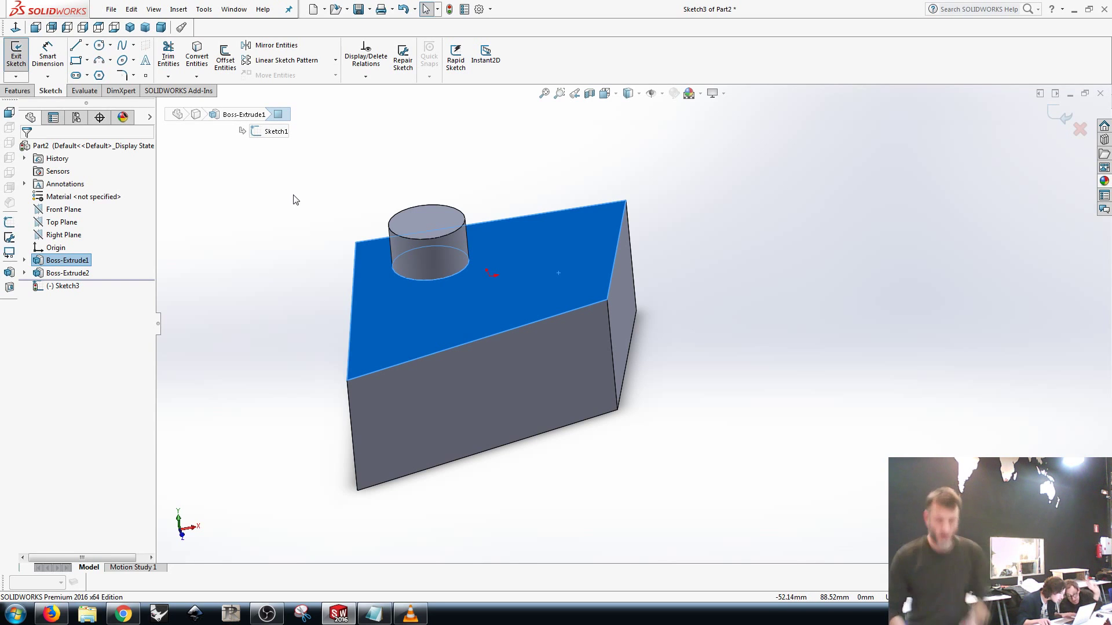
key("ctrl+8")
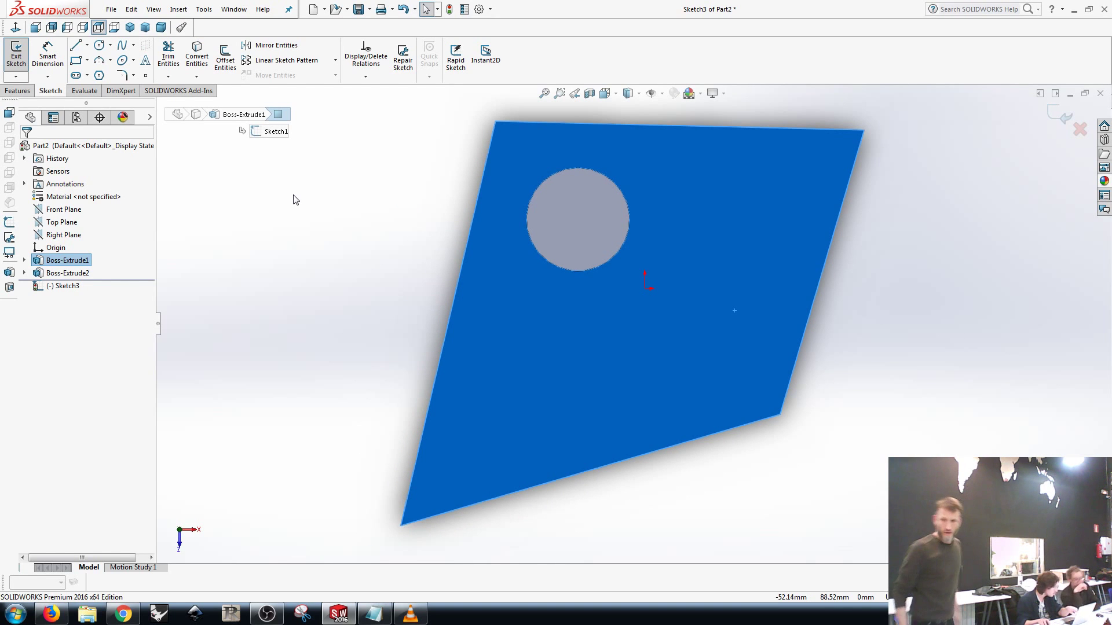
left_click(99, 76)
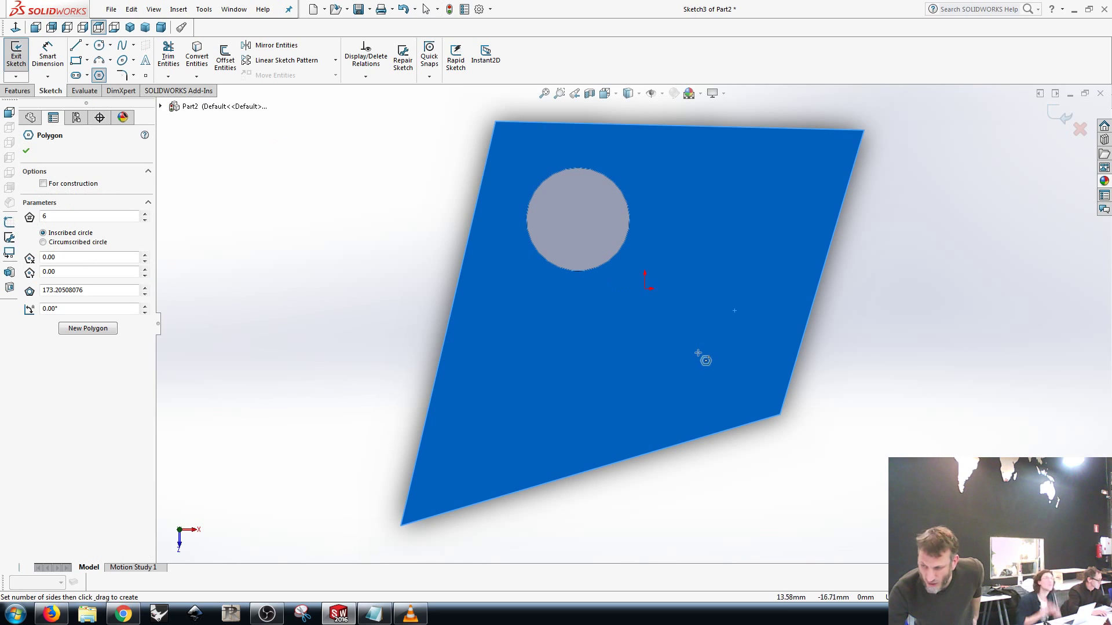
left_click(697, 335)
left_click(731, 285)
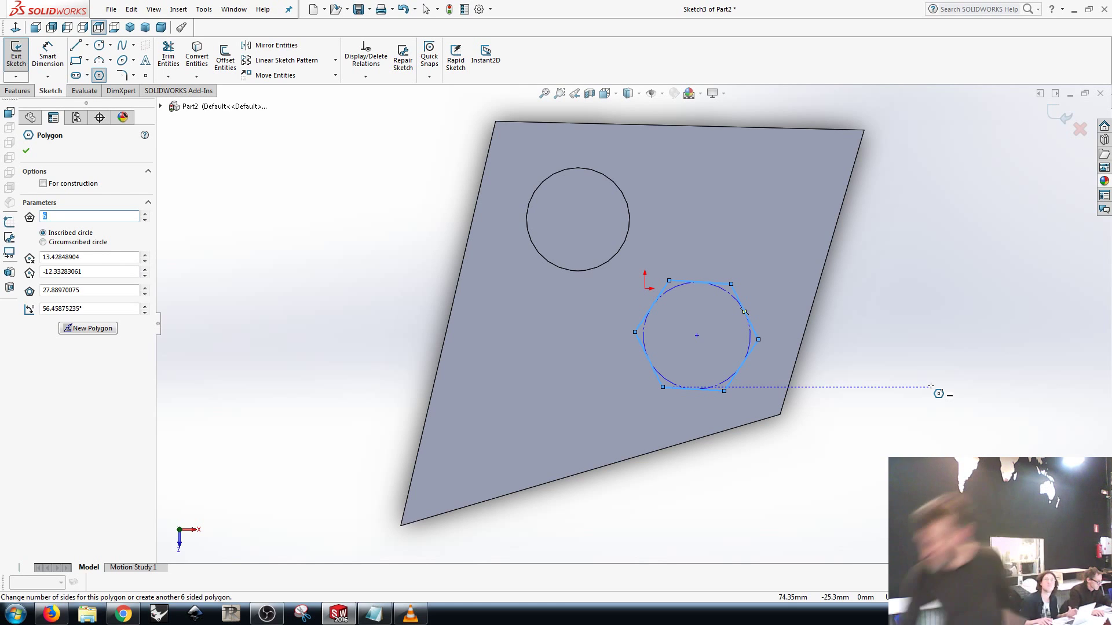
left_click(1057, 117)
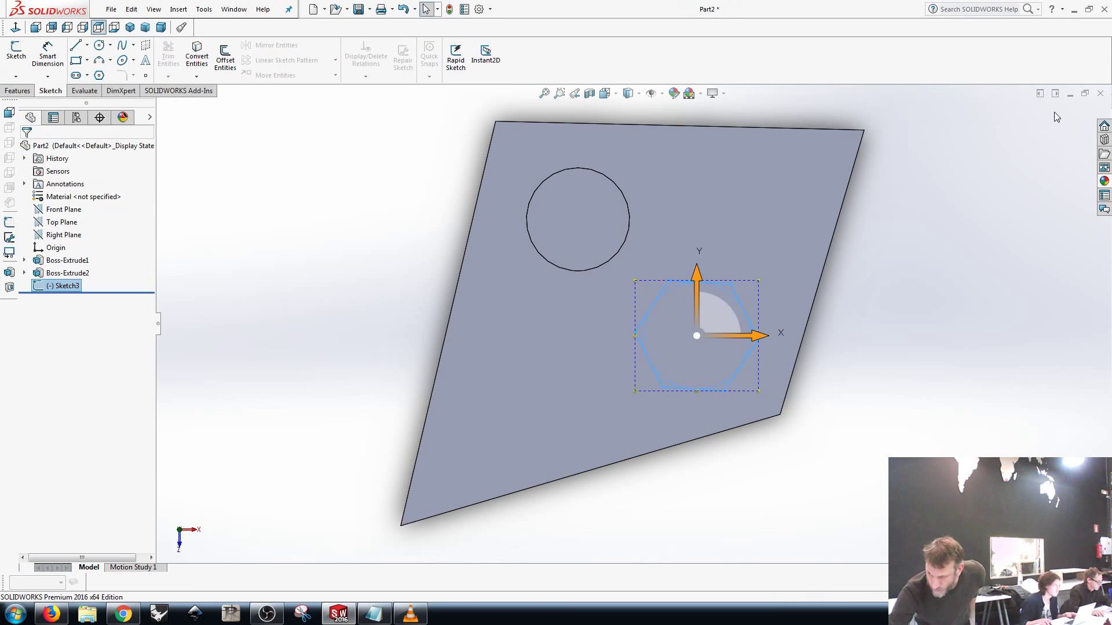
- Cut the hexagon 16 mm Blind into the block from its top face with Extruded Cut and inspect the pocket
left_click(17, 92)
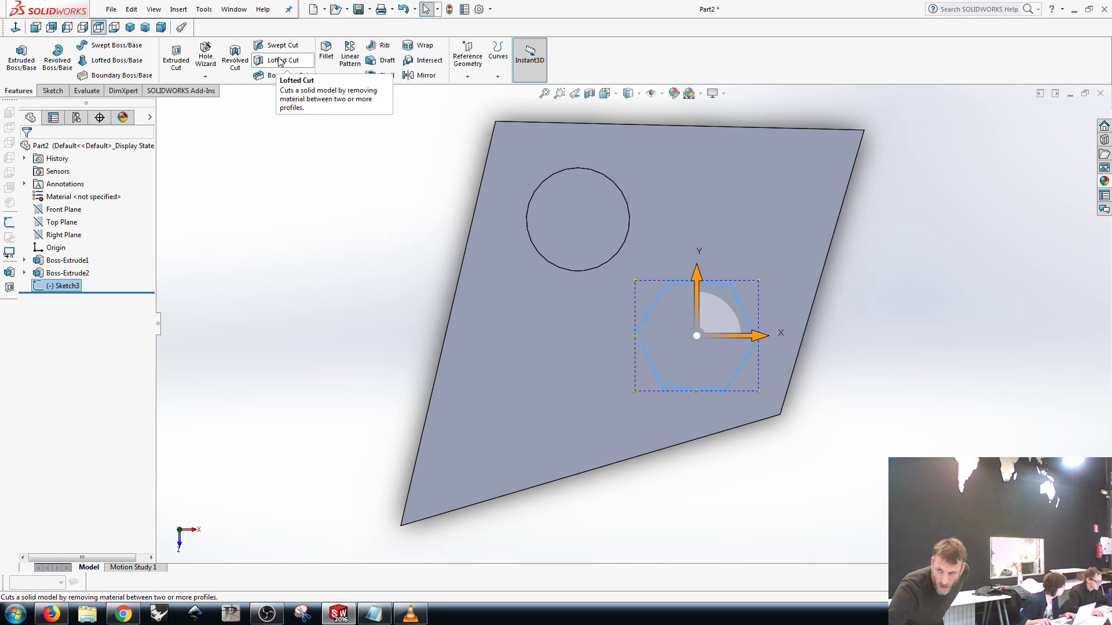
left_click(171, 62)
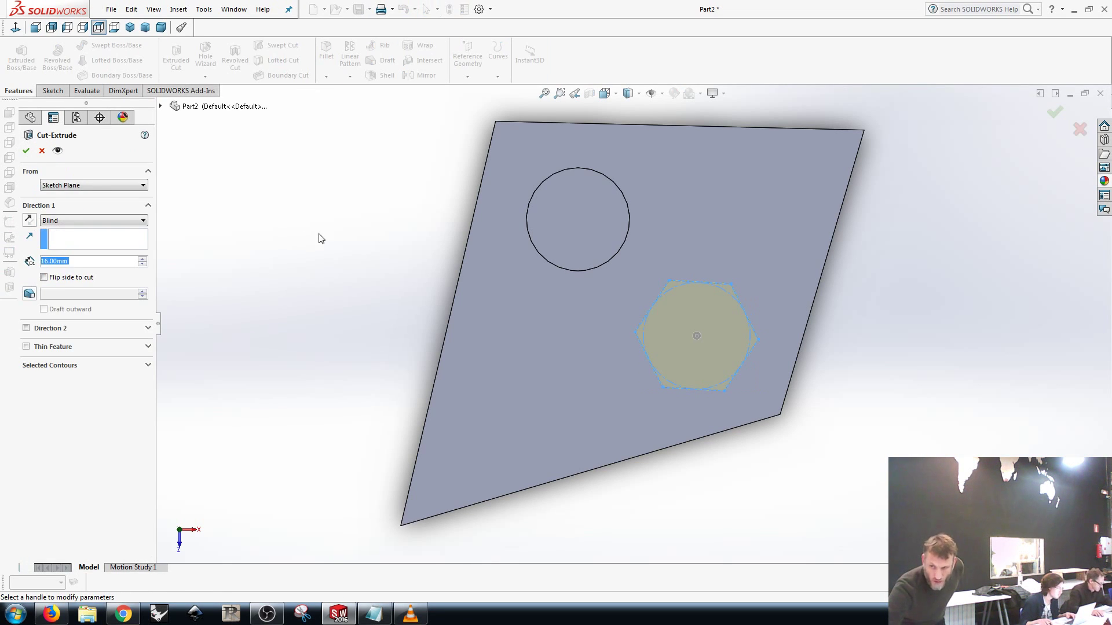
middle_click_drag(367, 331, 354, 173)
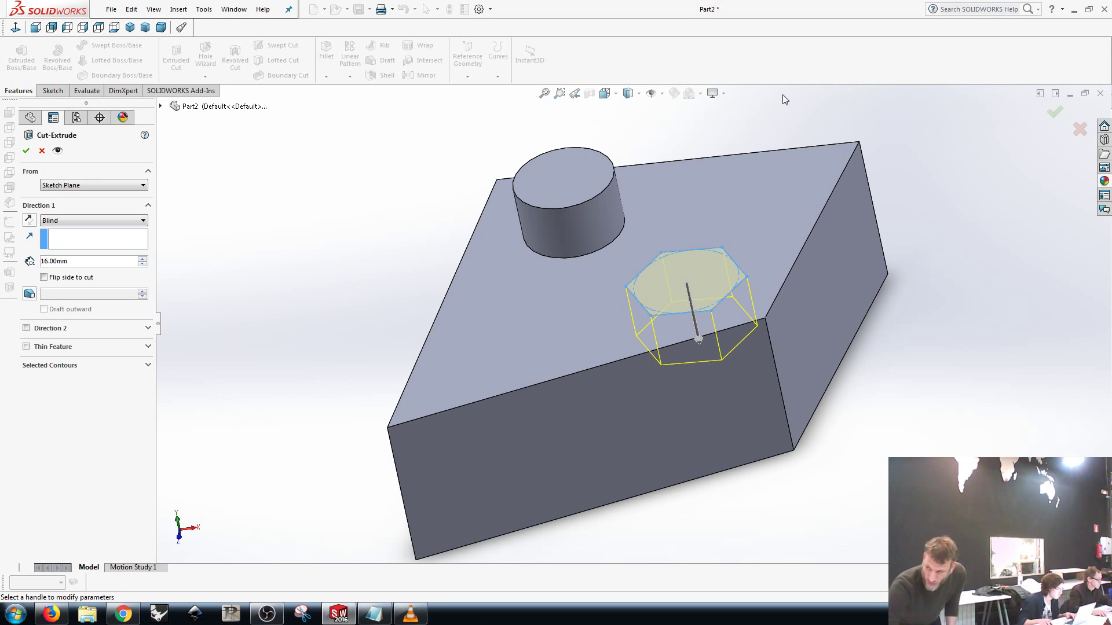
left_click(1057, 113)
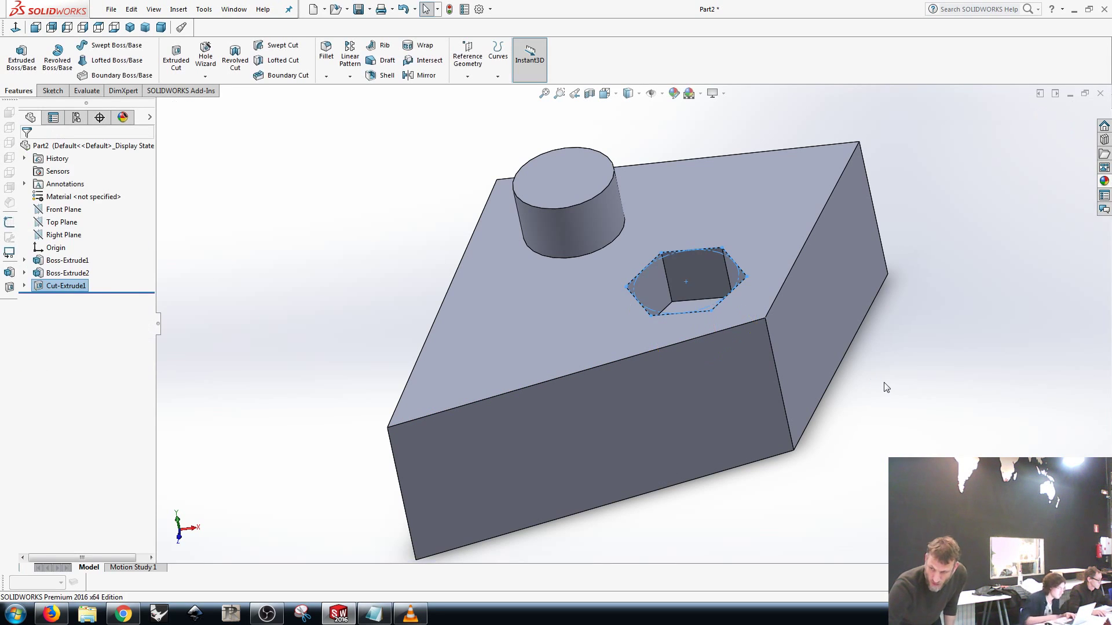
middle_click_drag(884, 221, 886, 272)
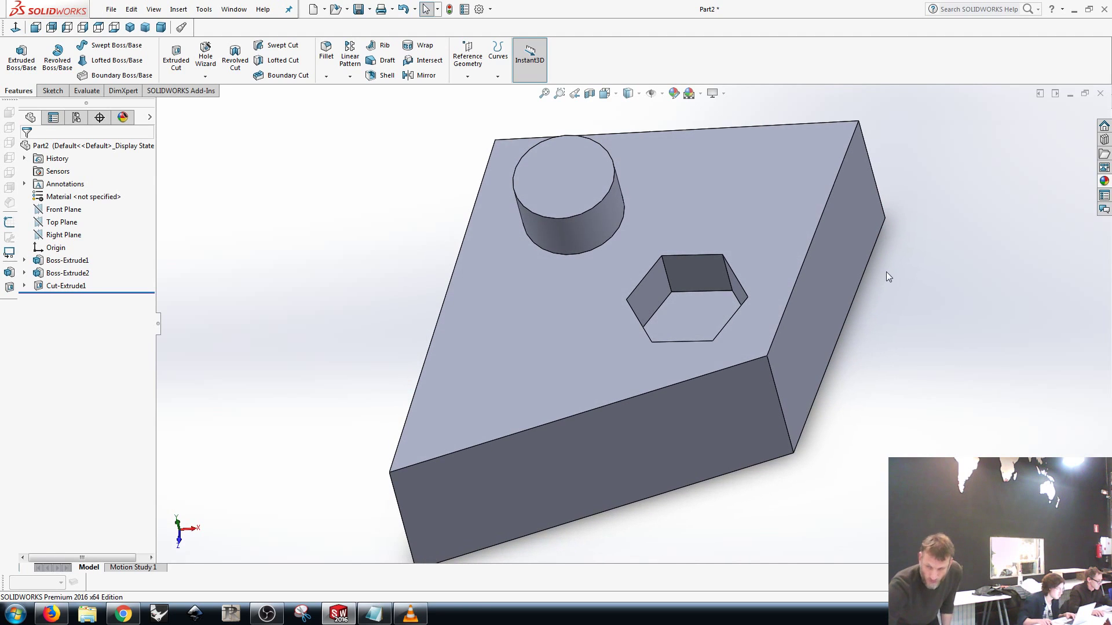
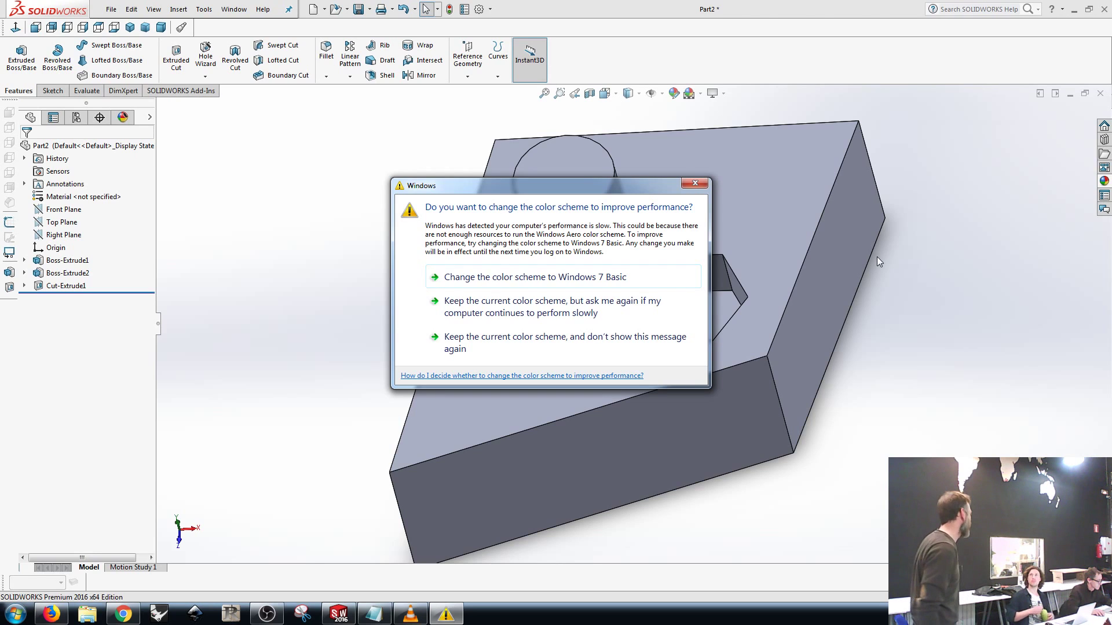
- Dismiss the Windows color scheme prompt and close the part without saving its changes
key("Escape")
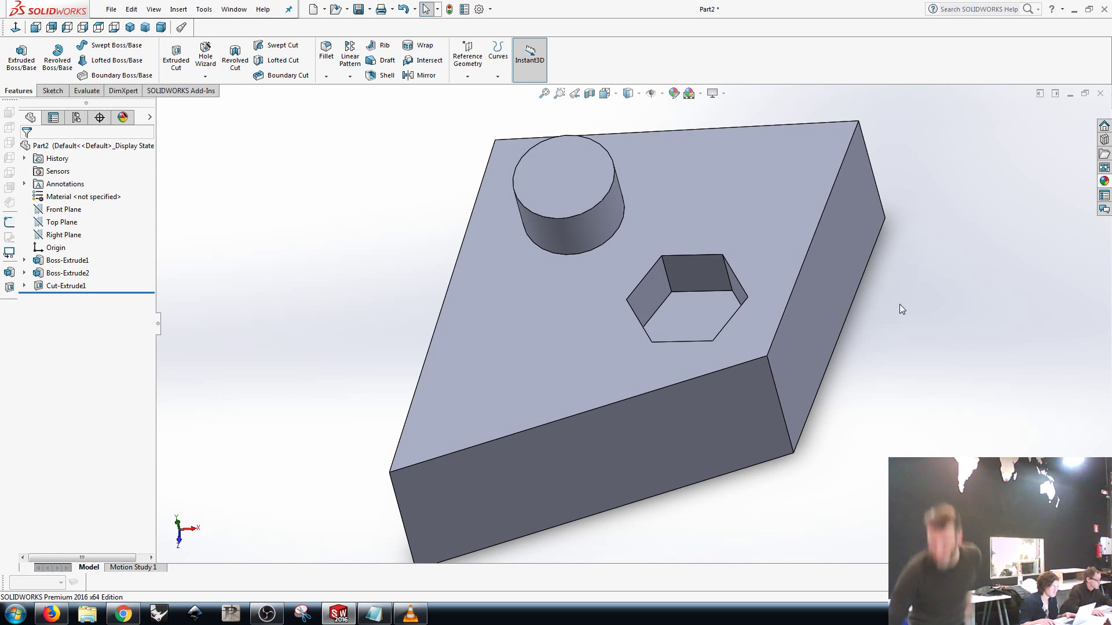
left_click(1101, 94)
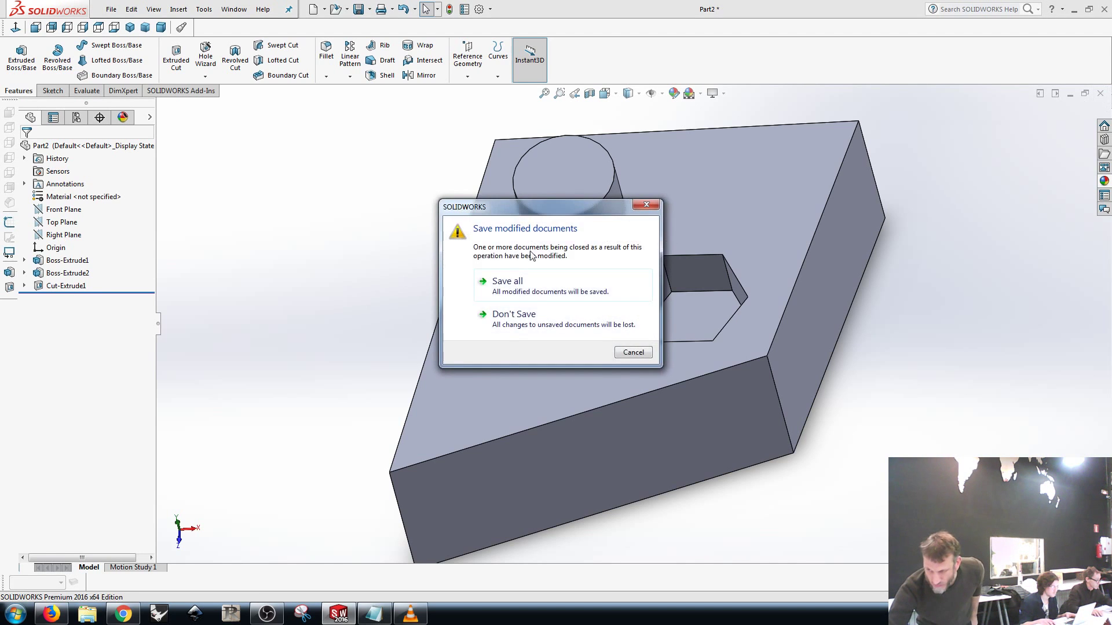
left_click(513, 316)
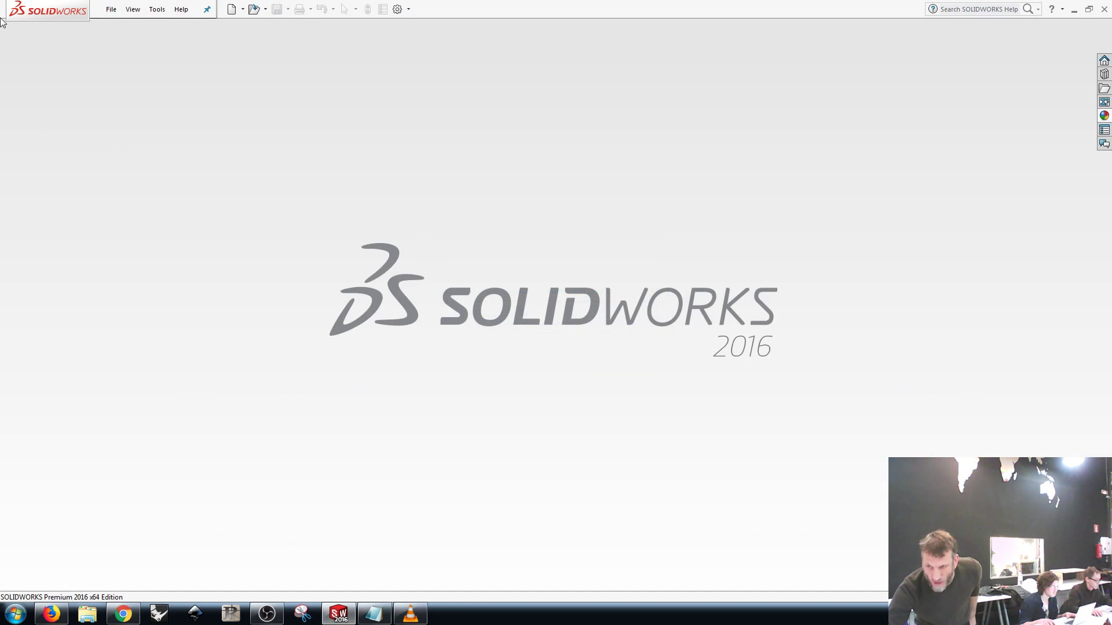
- Create a new document from the Part template
left_click(110, 10)
left_click(130, 27)
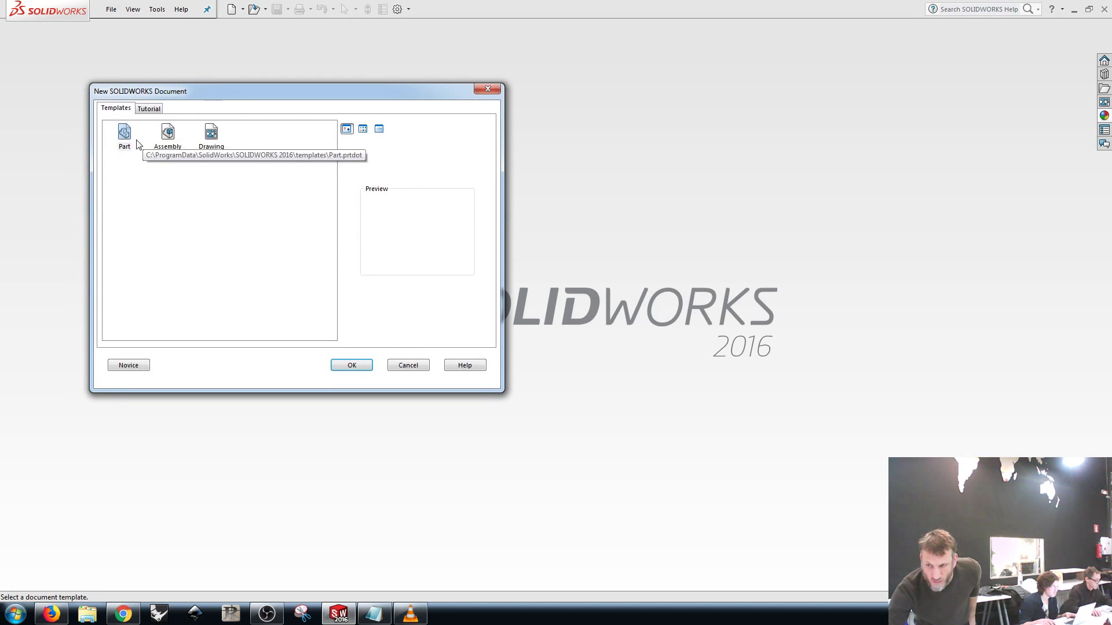
left_click(351, 365)
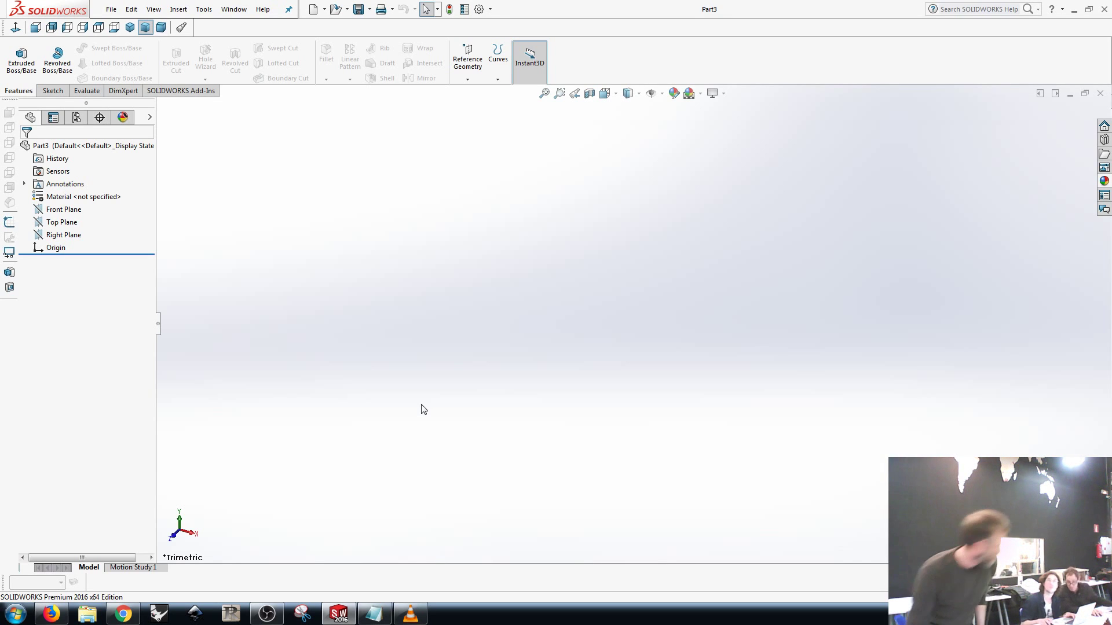
- Start an Extruded Boss/Base sketch on the Top Plane and draw a corner rectangle from the origin, about 63 mm high
left_click(21, 60)
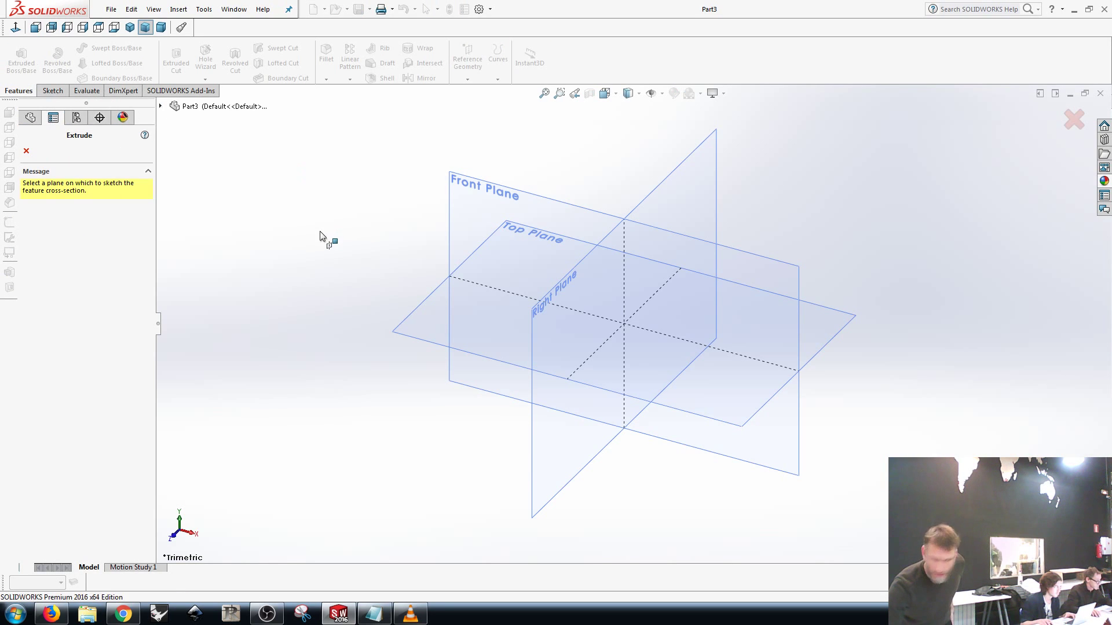
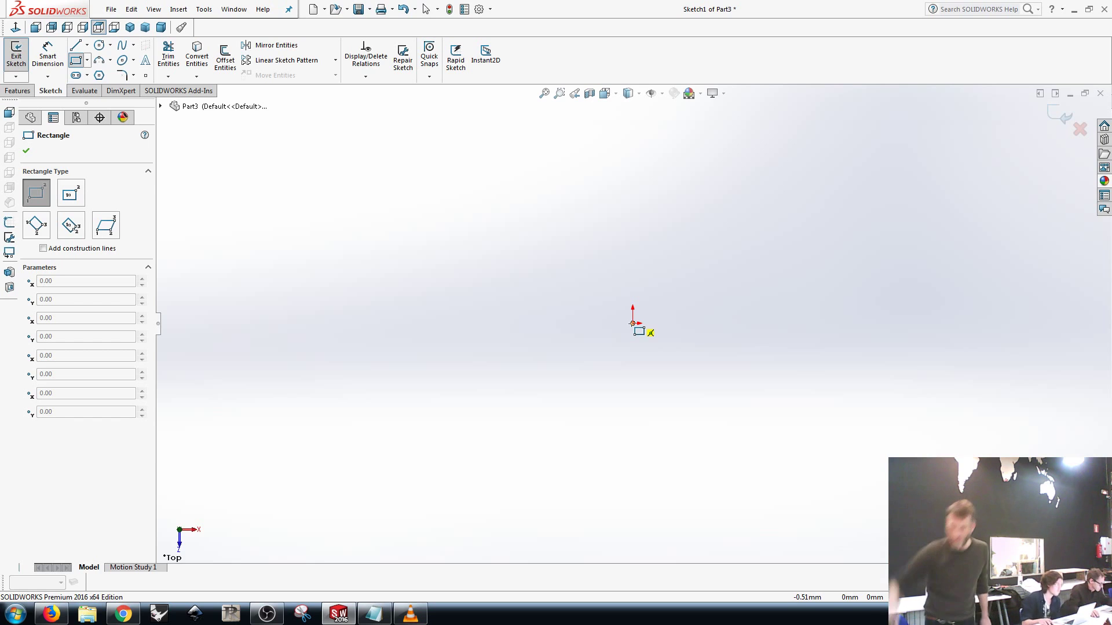
left_click(632, 323)
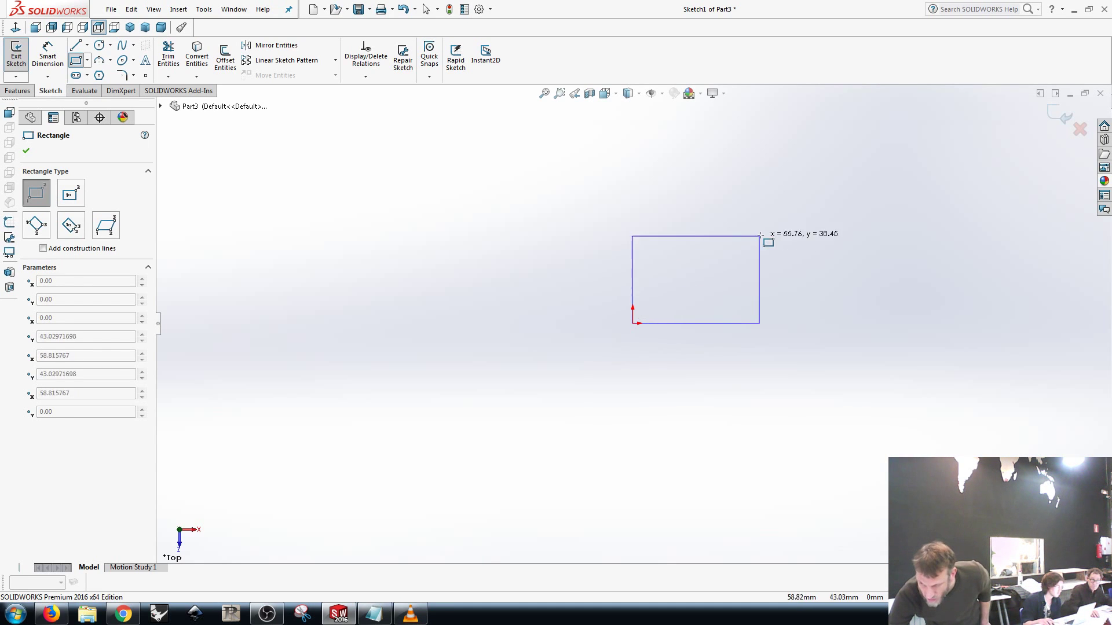
left_click(783, 181)
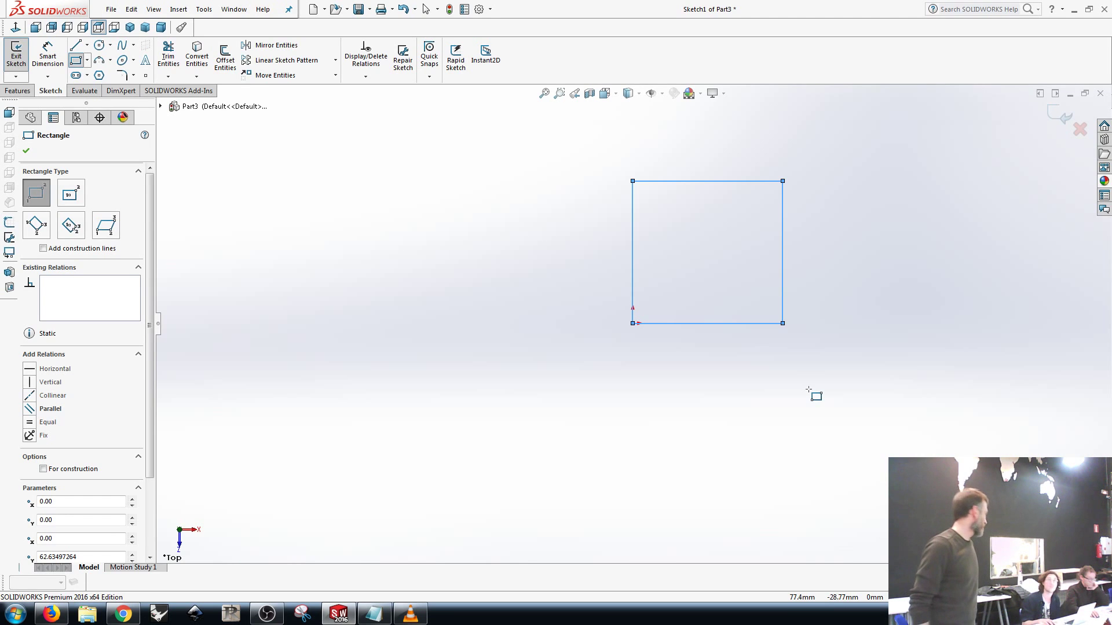
key("Escape")
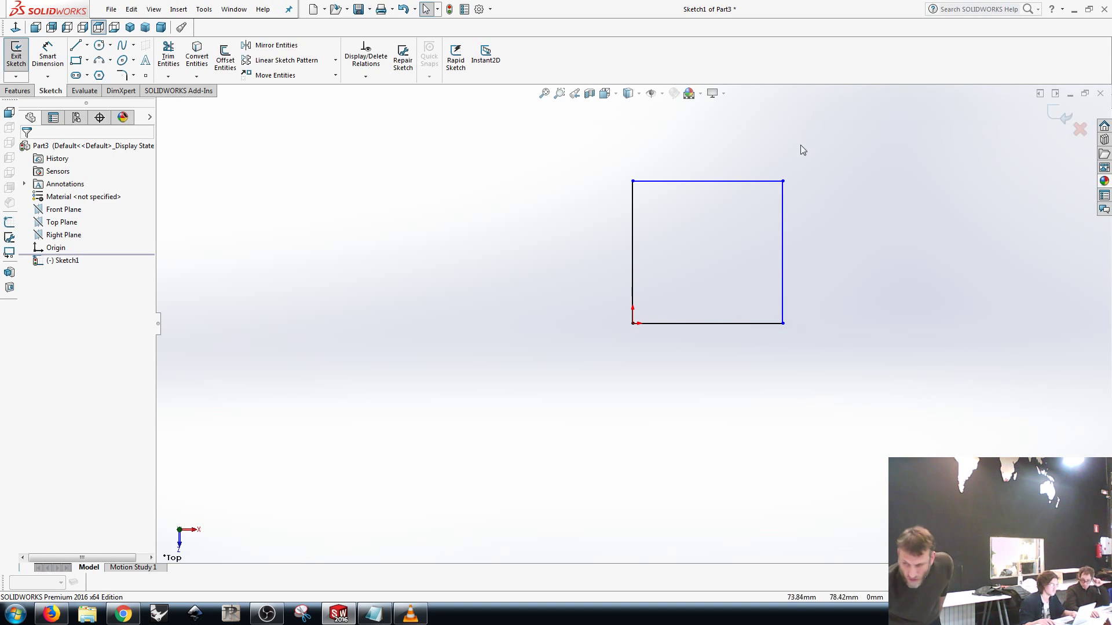
- Stretch the rectangle's right and top edges outward to about 116.6 by 81.7 mm and check the relations of its left and bottom edges
left_click(710, 181)
left_click(837, 239)
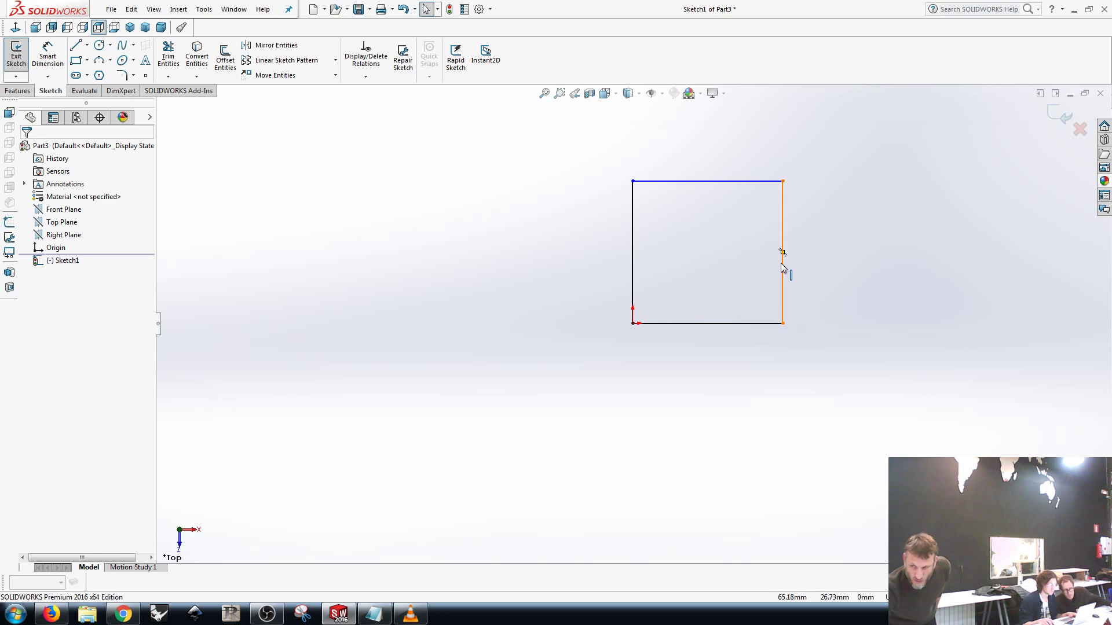
left_click_drag(783, 264, 897, 258)
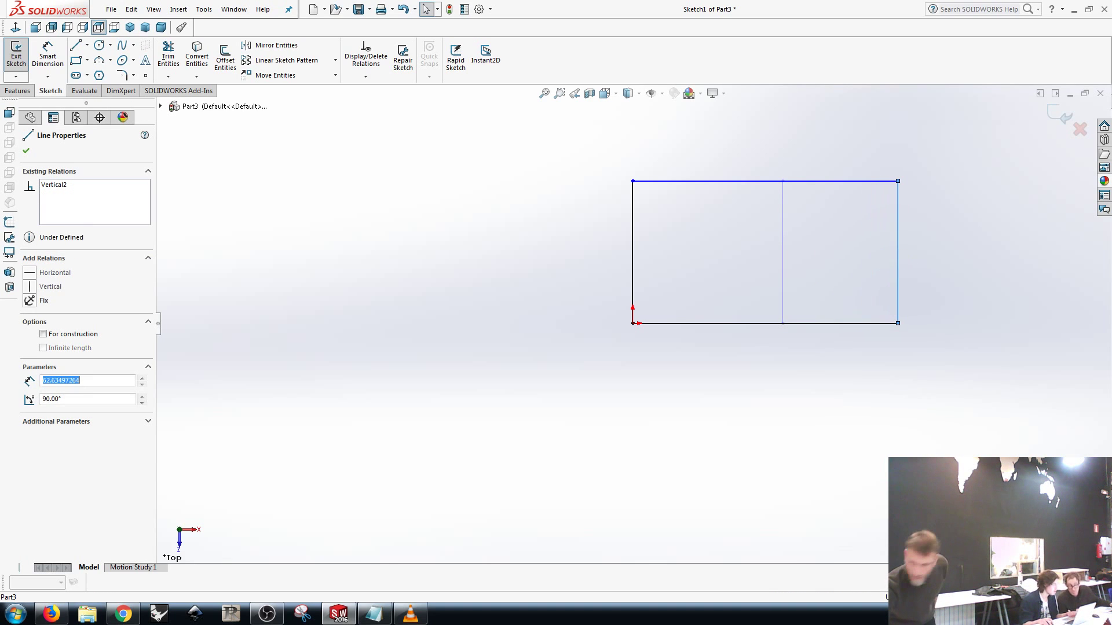
left_click_drag(763, 180, 831, 139)
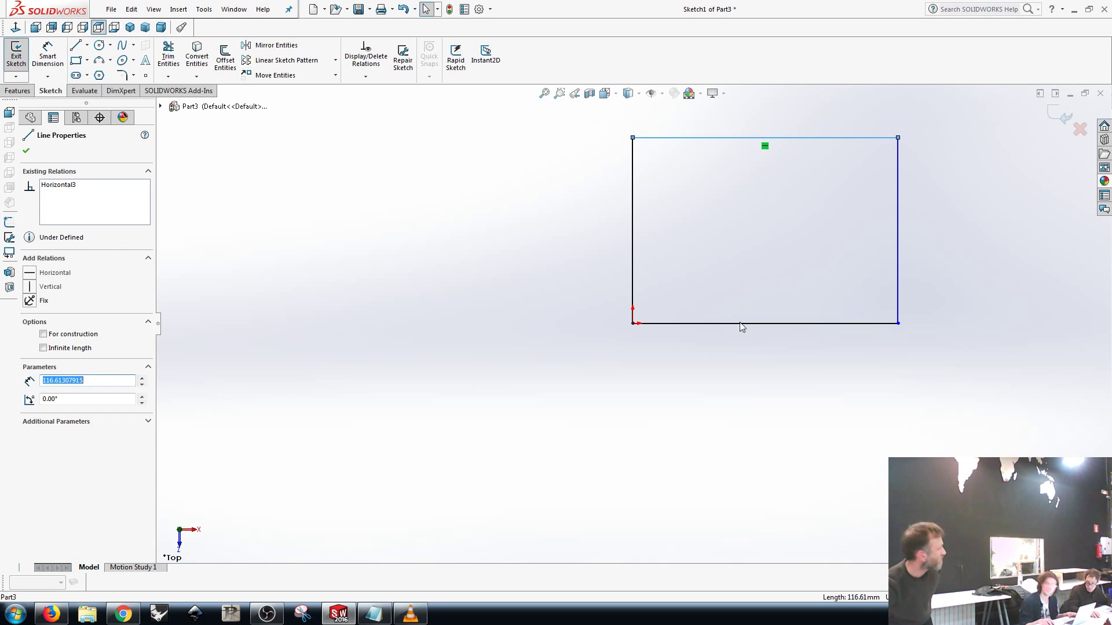
left_click(633, 270)
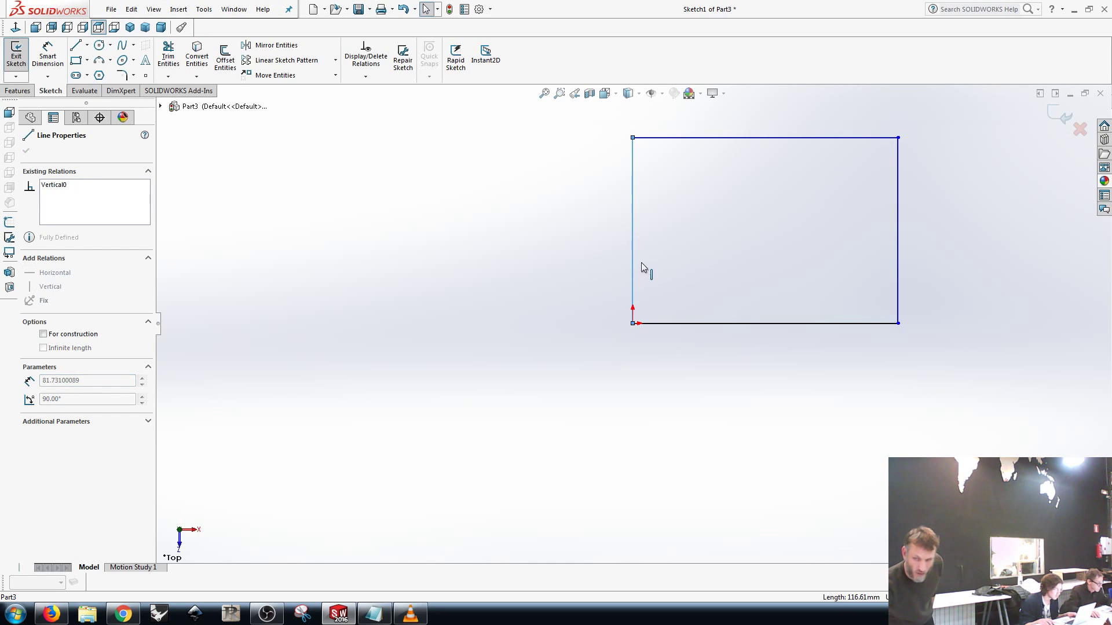
left_click(694, 323)
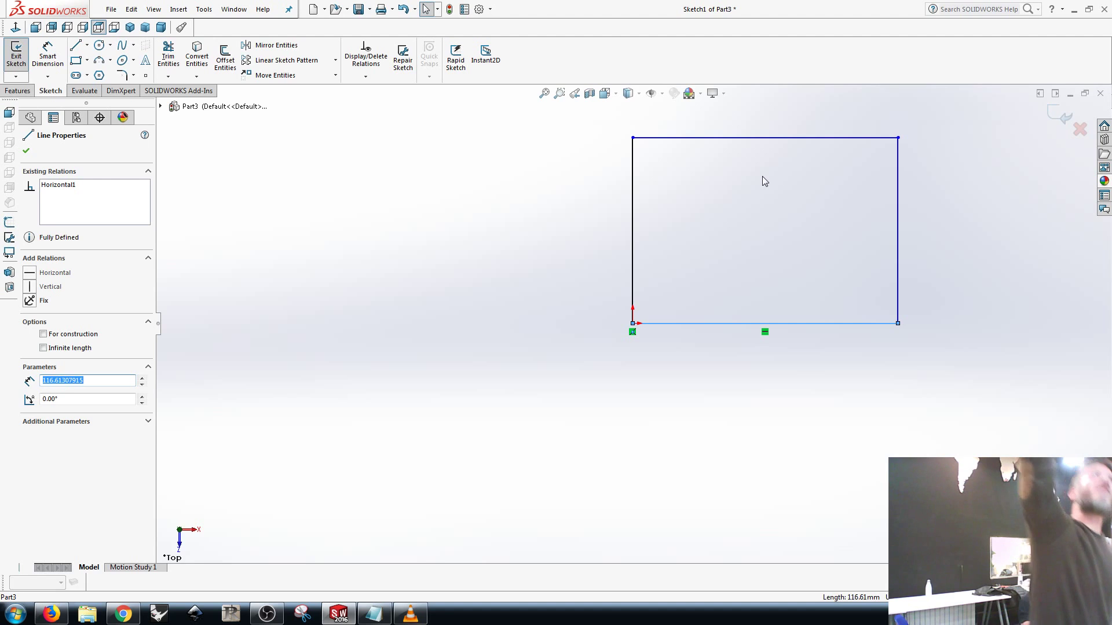
left_click(703, 369)
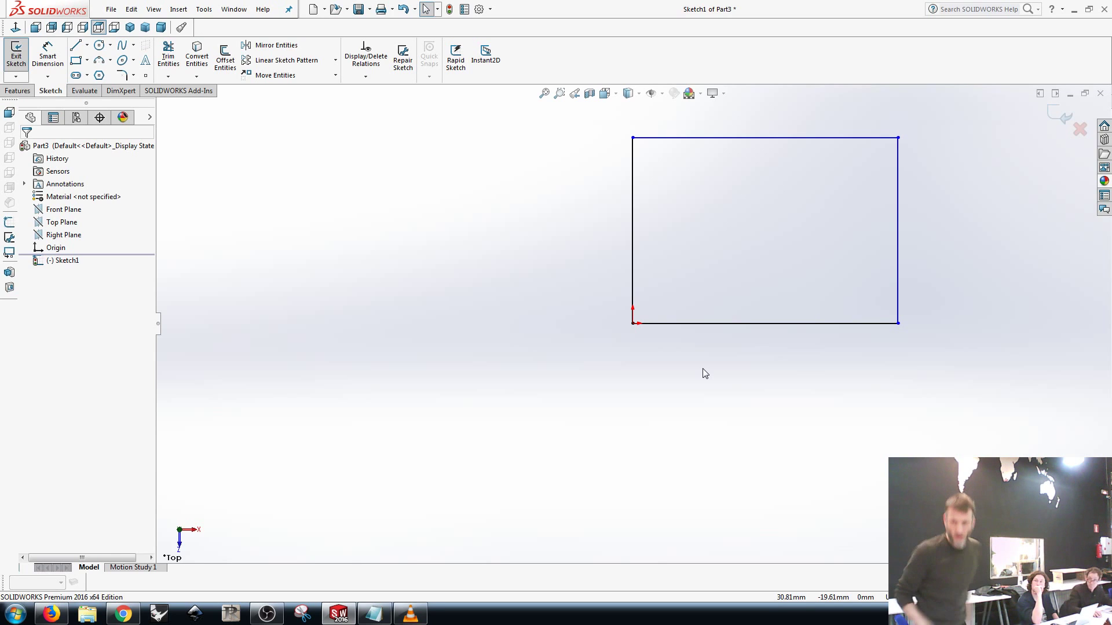
- Start the Smart Dimension tool for the rectangle
left_click(51, 58)
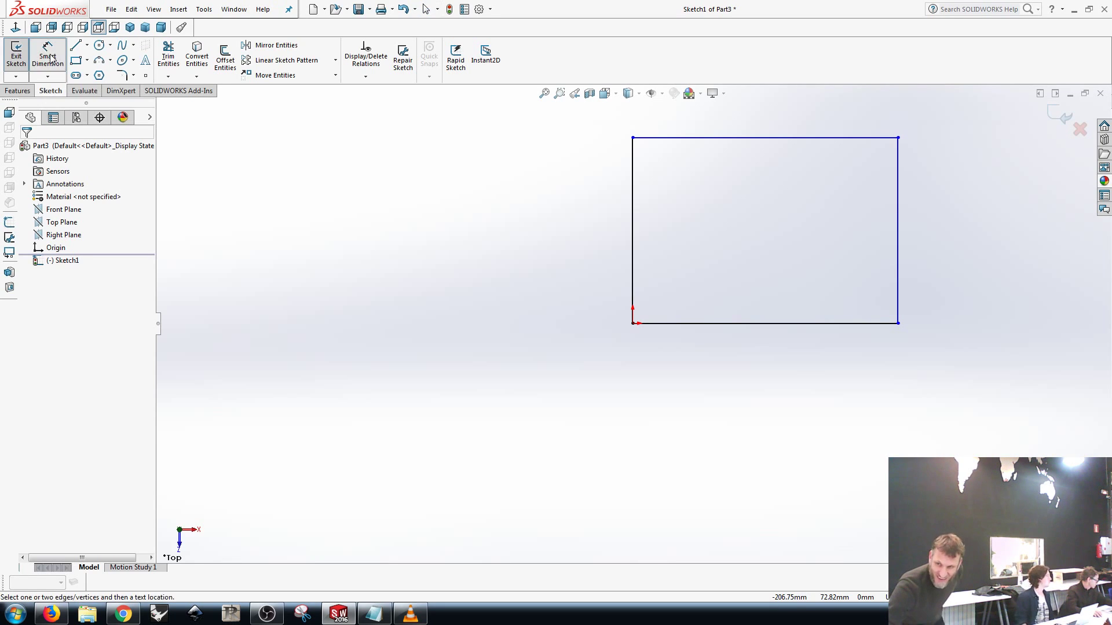